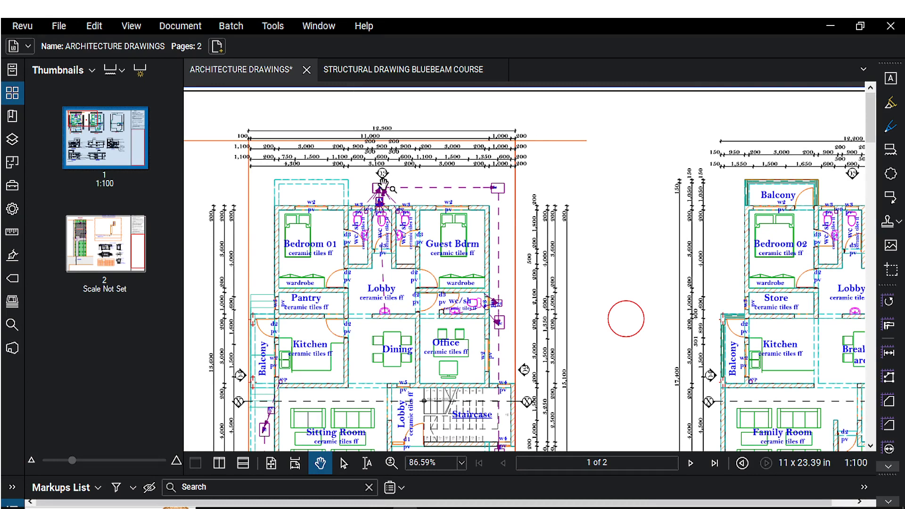
Browse the ground and first floor plans of the architecture drawing at different zoom levels.
scroll(396, 200, "down", 1)
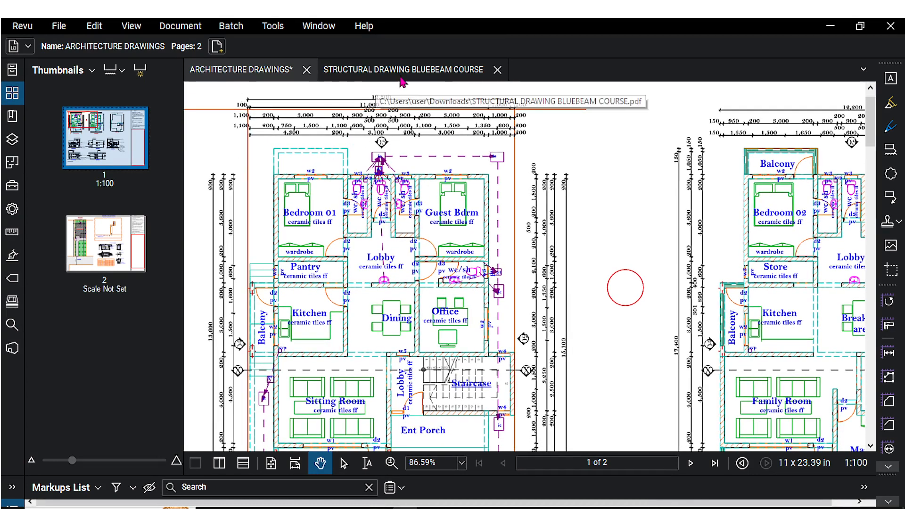
scroll(406, 200, "down", 3)
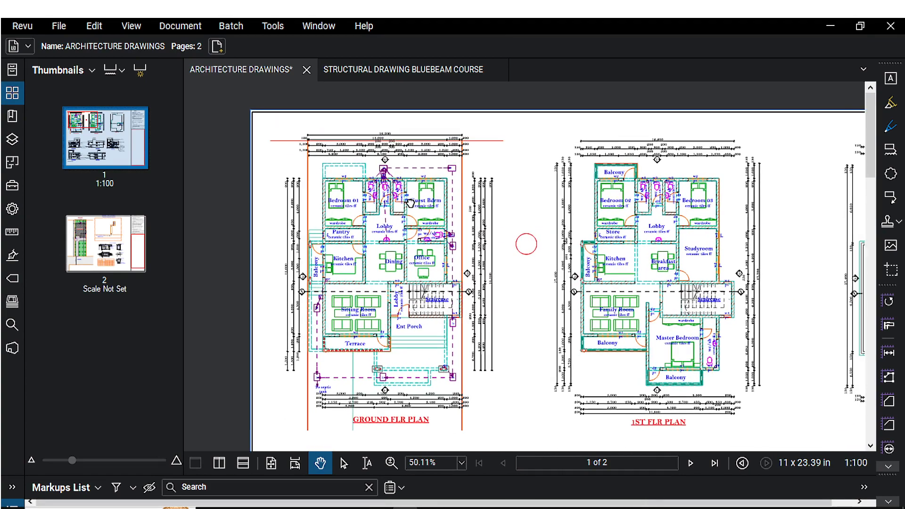
scroll(336, 199, "up", 1)
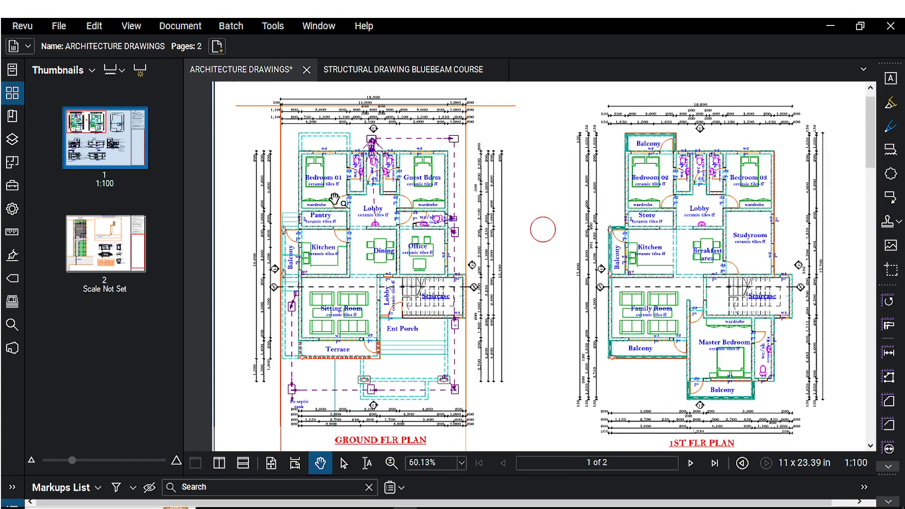
scroll(334, 198, "up", 3)
scroll(316, 215, "down", 3)
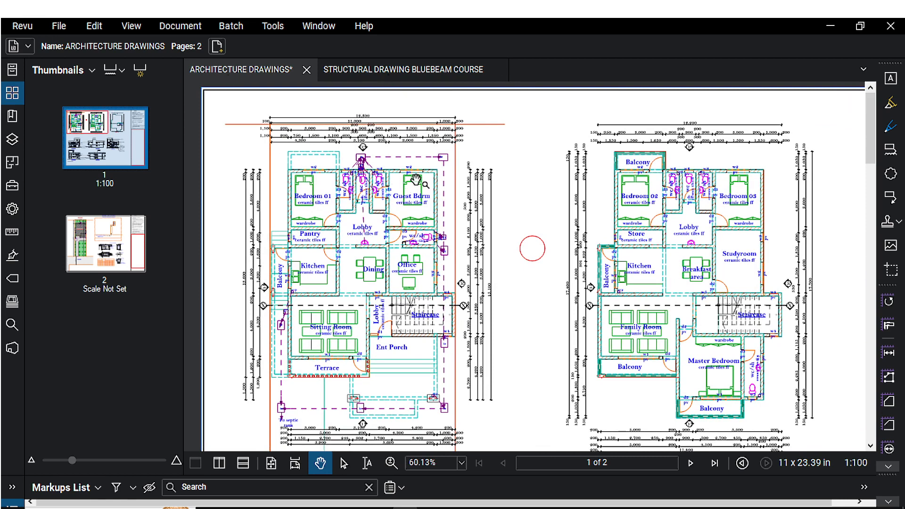
left_click_drag(416, 180, 403, 183)
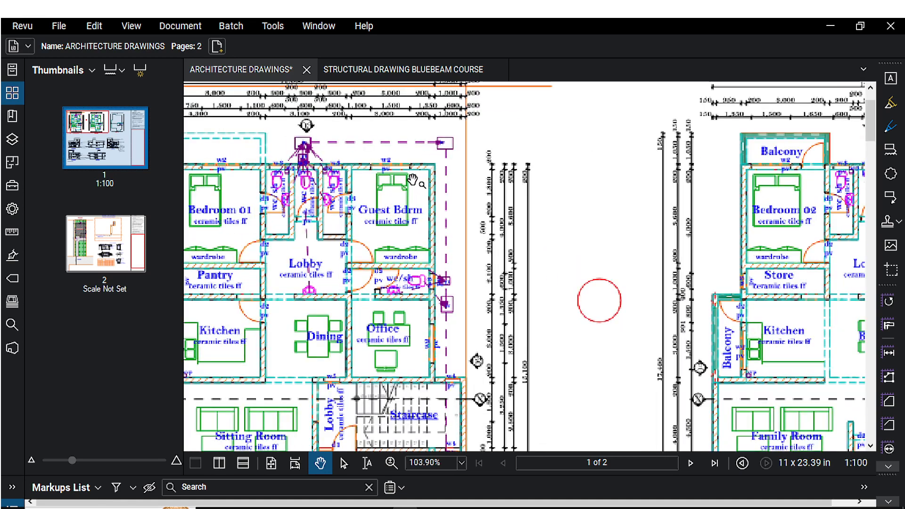
scroll(408, 184, "up", 3)
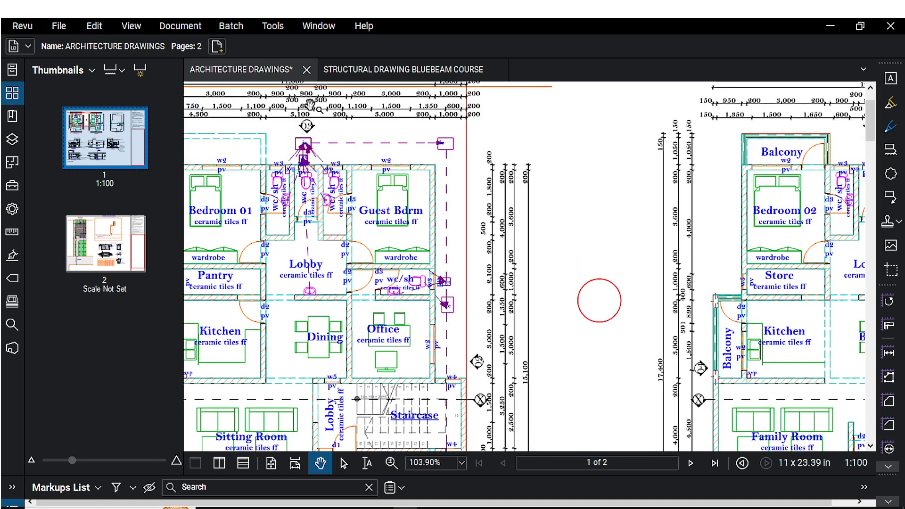
Measure the length of the wall above Bedroom 01 with the Length tool, about 3.40 m, and leave the tool.
left_click(274, 27)
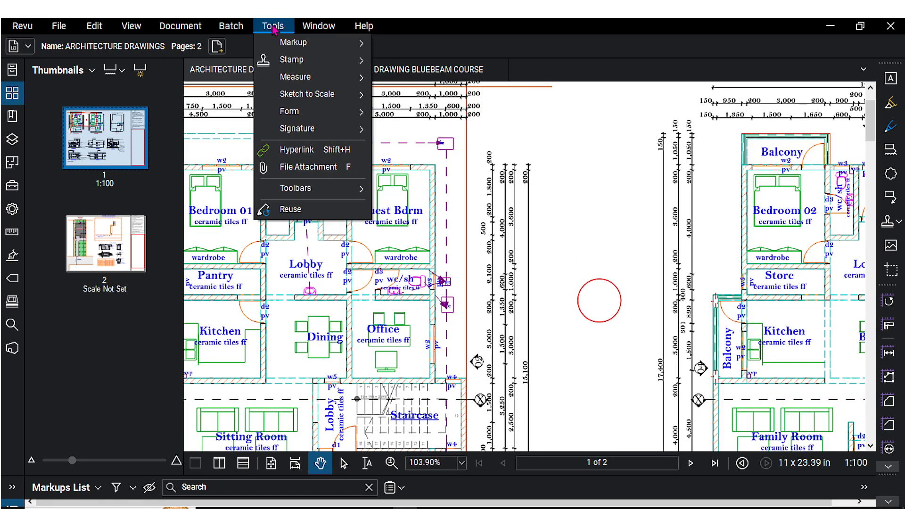
mouse_move(296, 80)
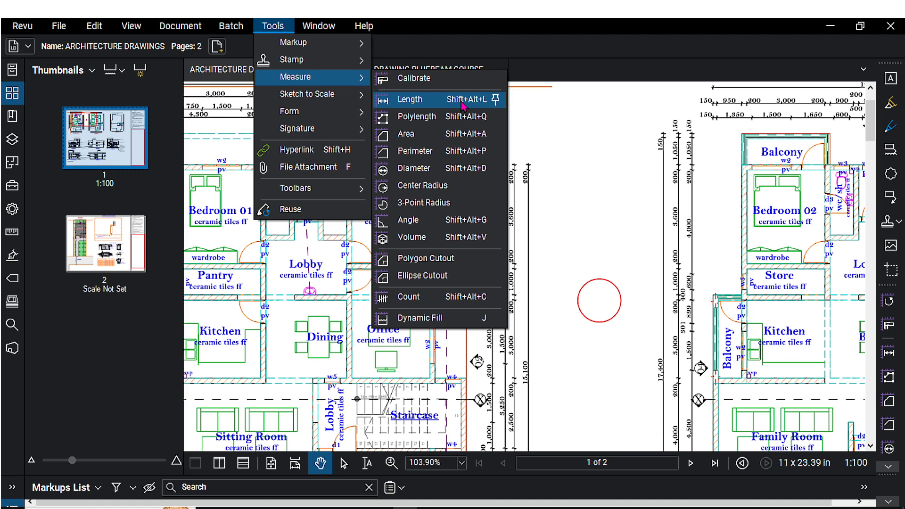
left_click(410, 100)
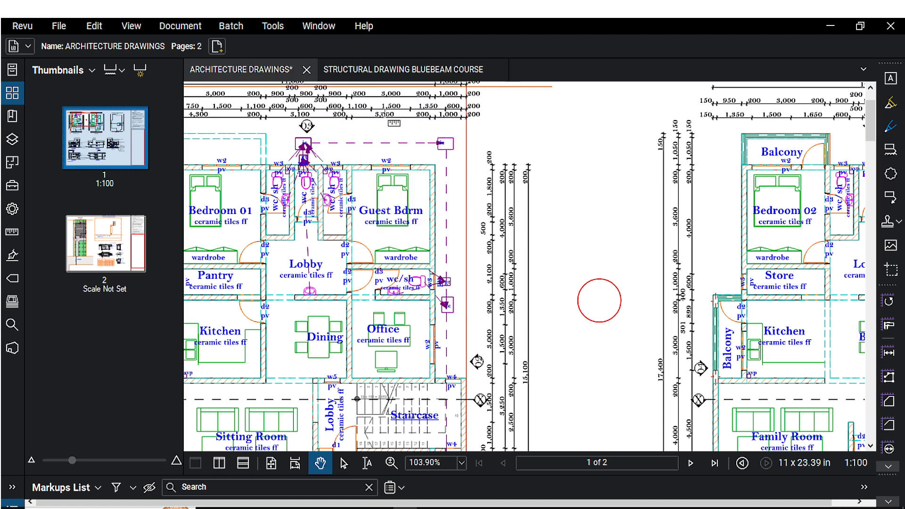
scroll(403, 135, "down", 3)
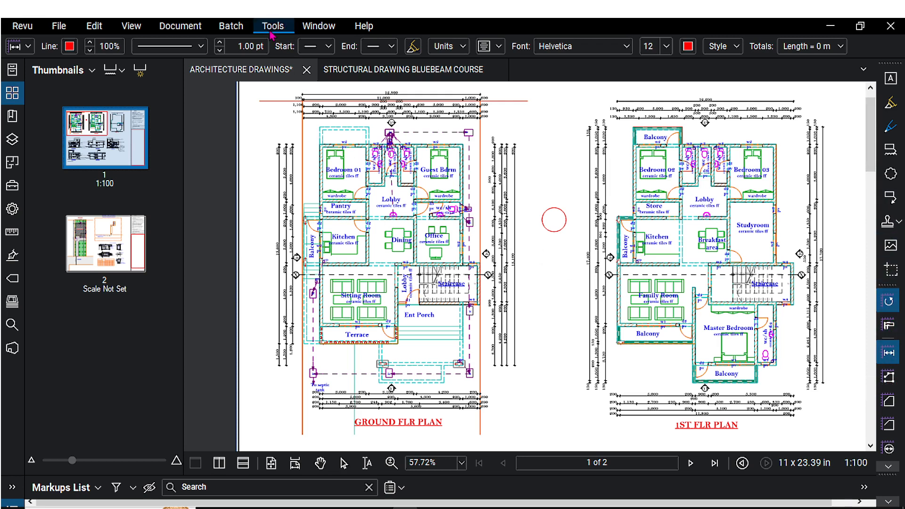
scroll(328, 128, "up", 10)
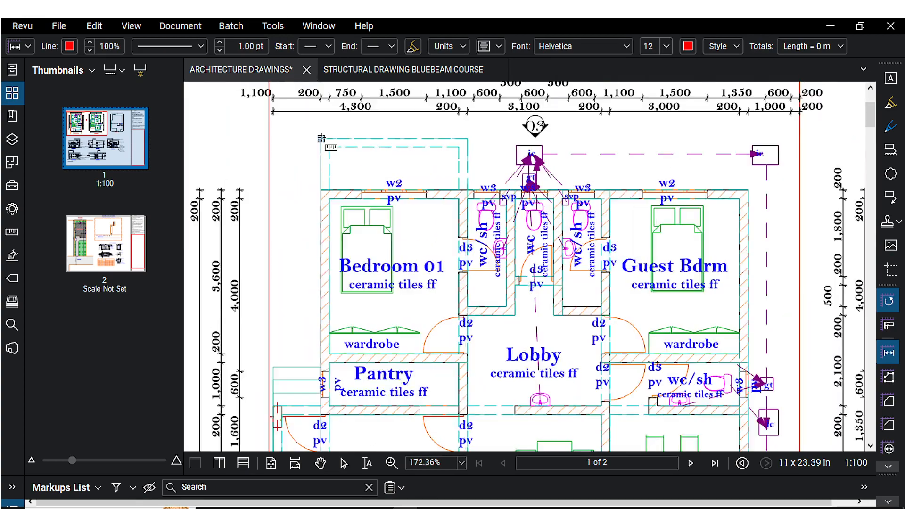
scroll(340, 185, "down", 2)
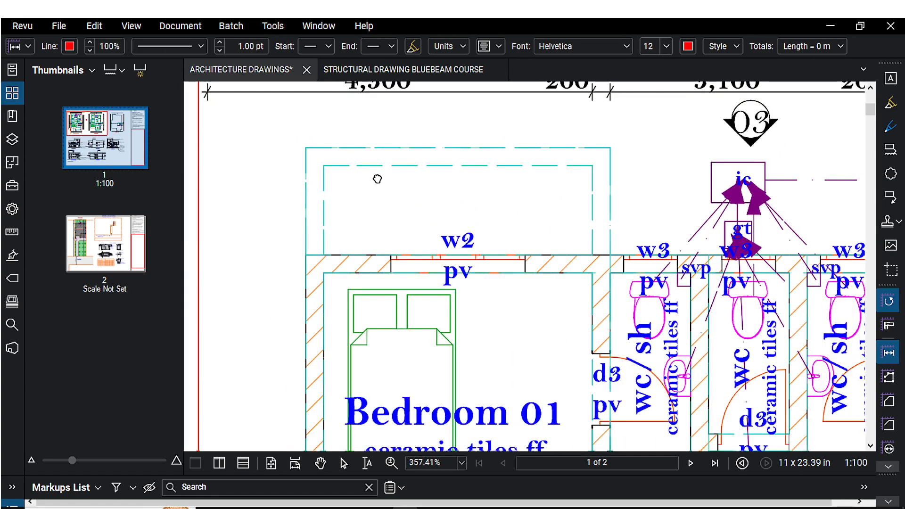
left_click(295, 144)
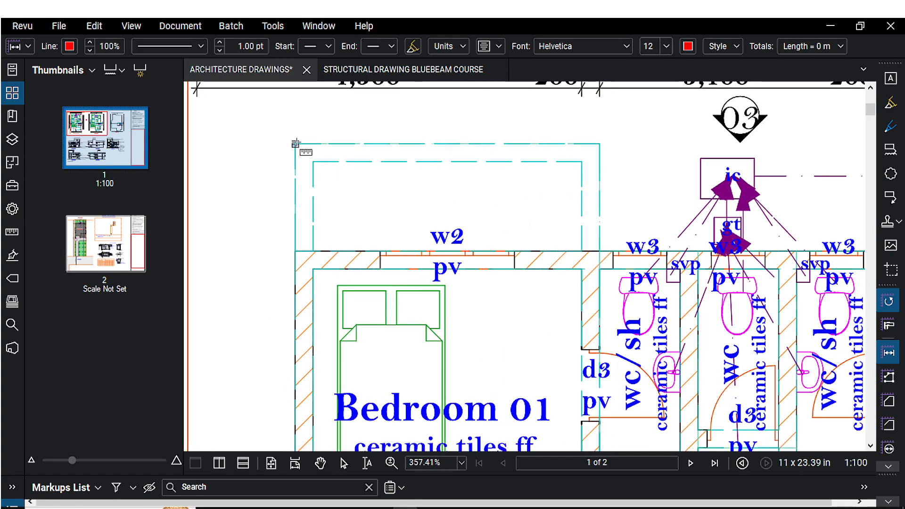
scroll(518, 268, "down", 2)
left_click_drag(518, 269, 494, 157)
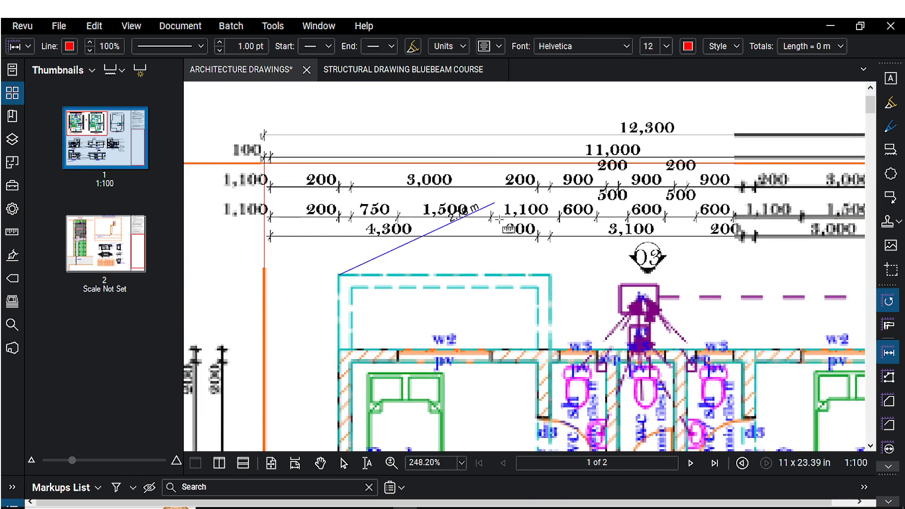
scroll(549, 276, "up", 2)
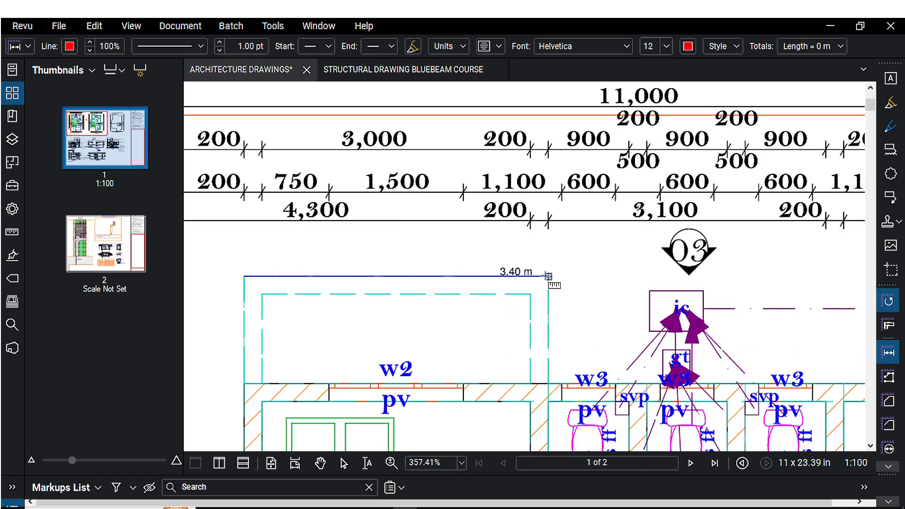
left_click(548, 275)
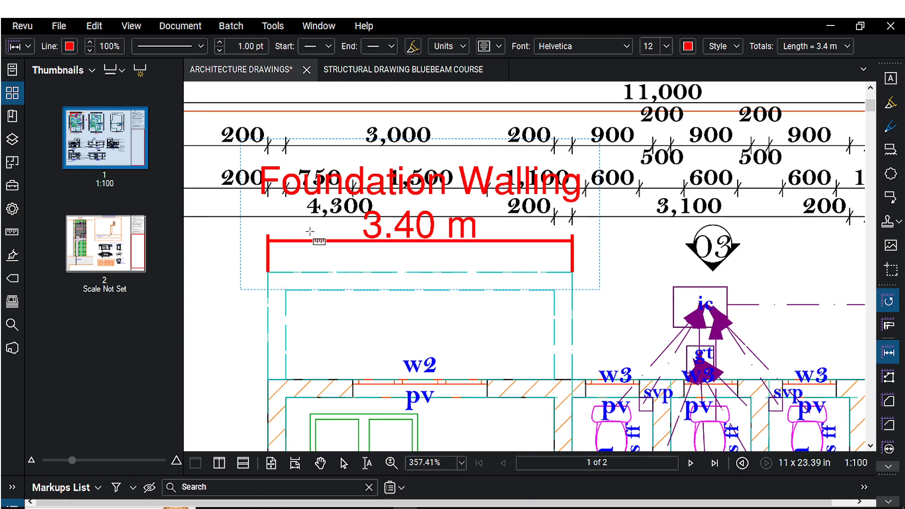
scroll(502, 261, "down", 1)
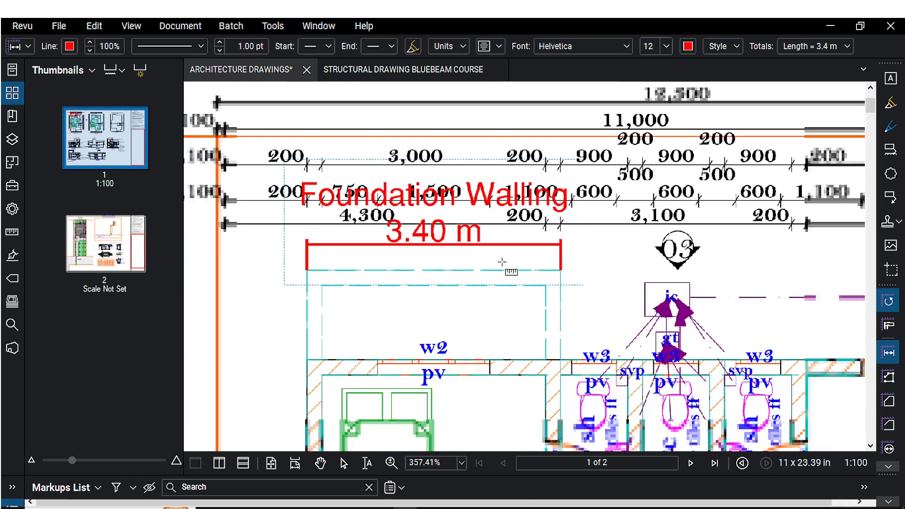
scroll(502, 261, "down", 1)
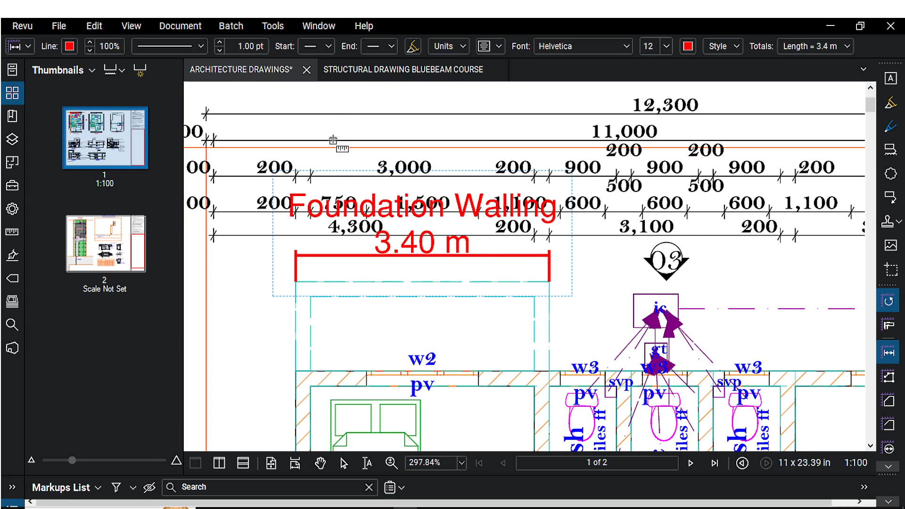
key("Escape")
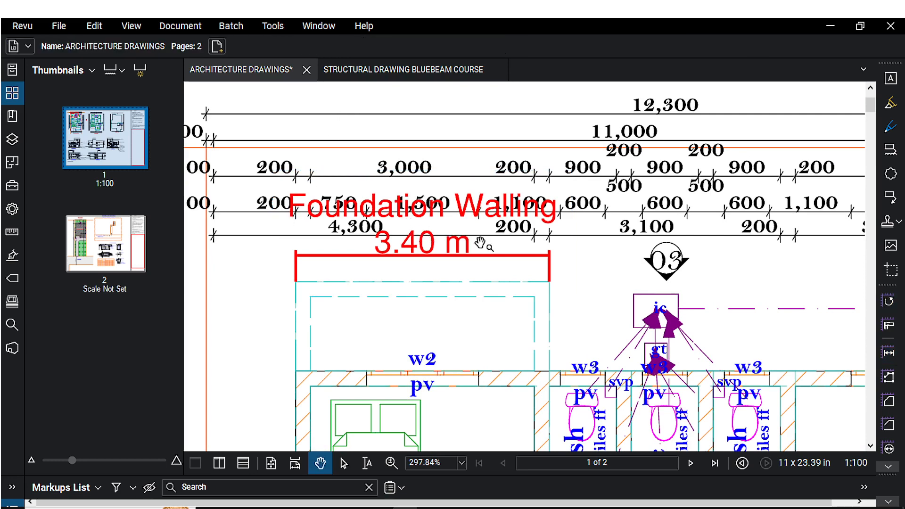
Select the Foundation Walling measurement and change its line colour to green.
left_click(489, 257)
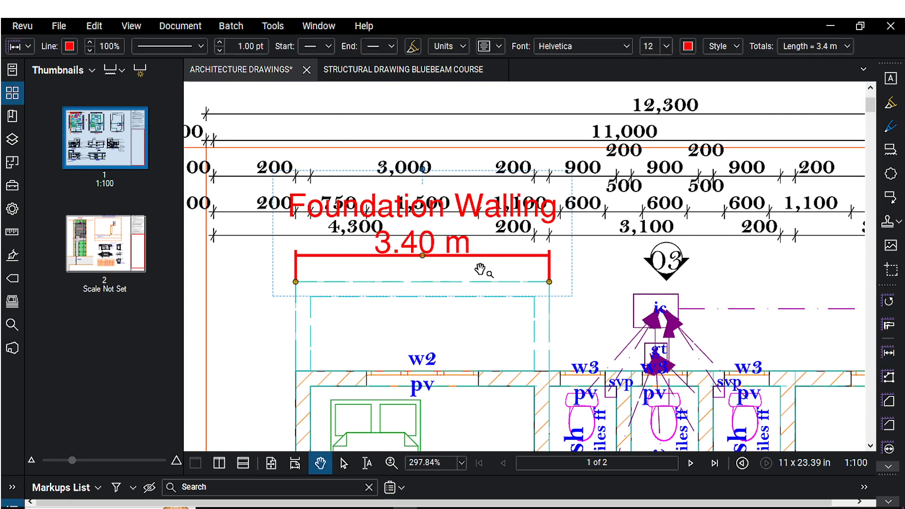
left_click_drag(481, 270, 519, 233)
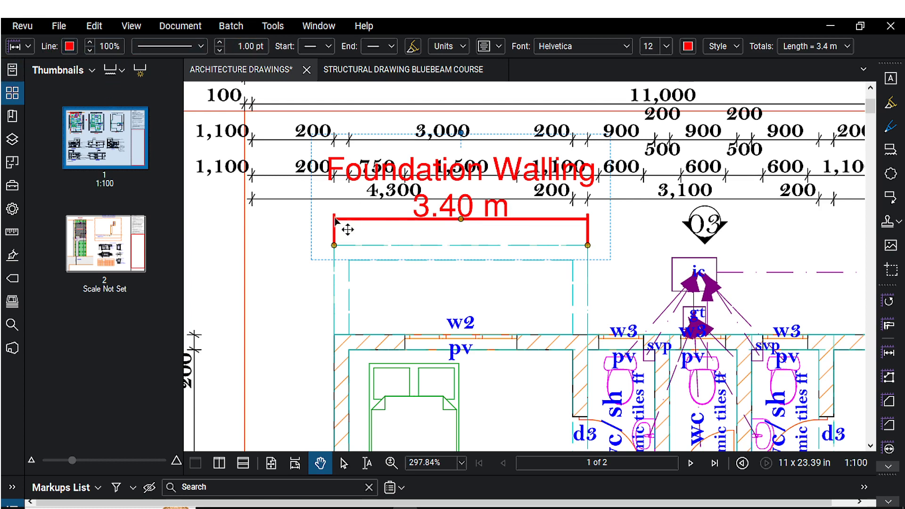
left_click(69, 46)
left_click(97, 81)
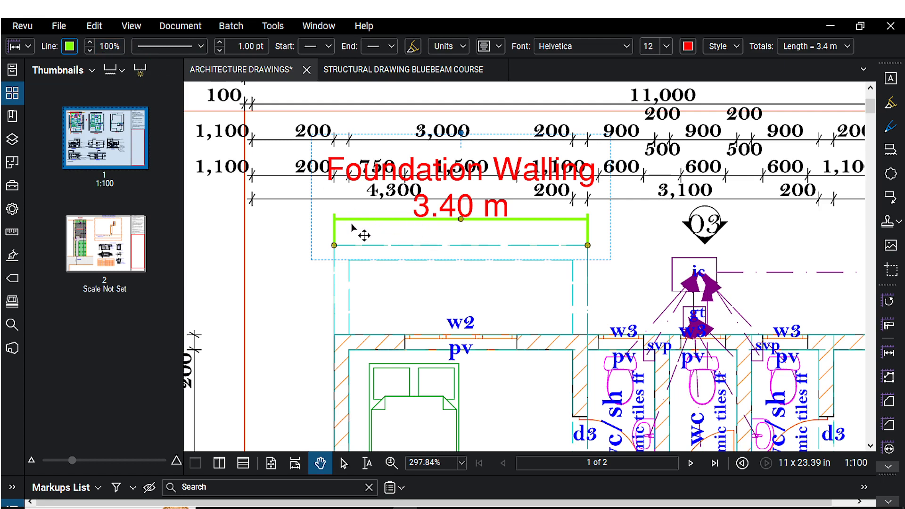
Switch the measurement's line style to Dashed 1 and back to Solid.
left_click(201, 47)
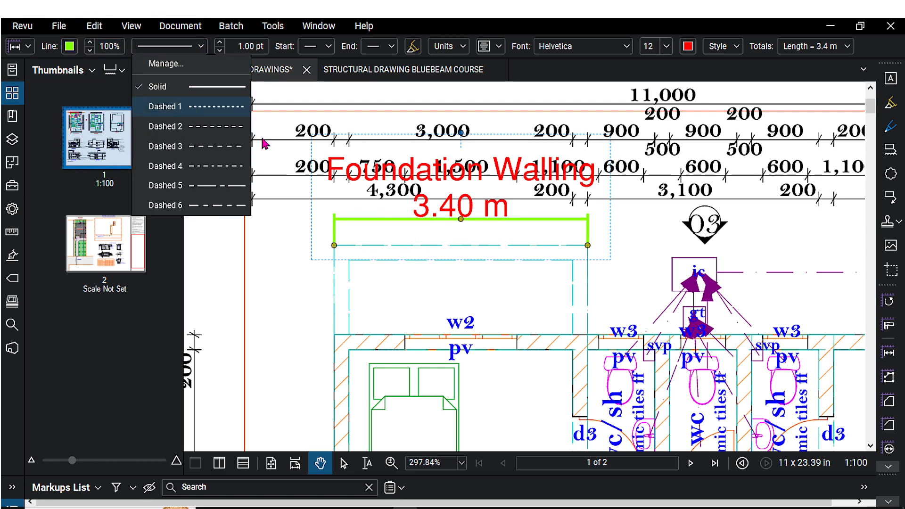
left_click(203, 104)
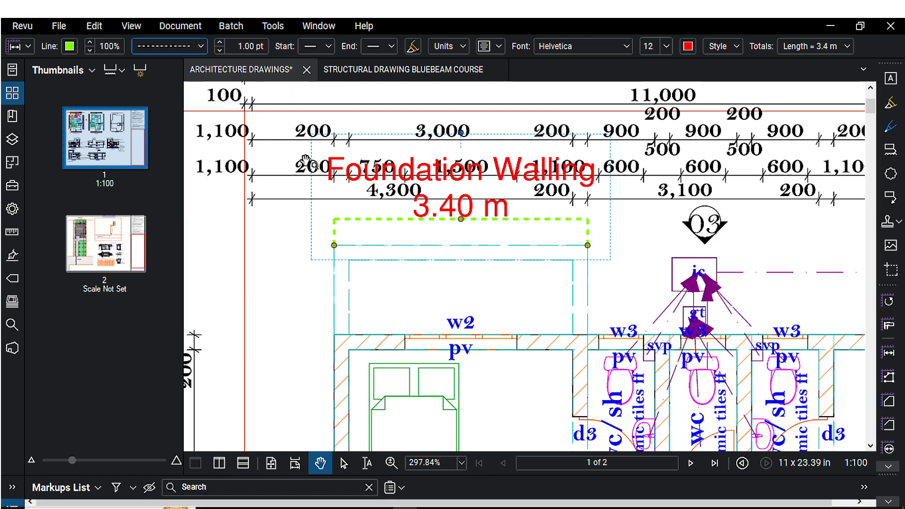
left_click(171, 53)
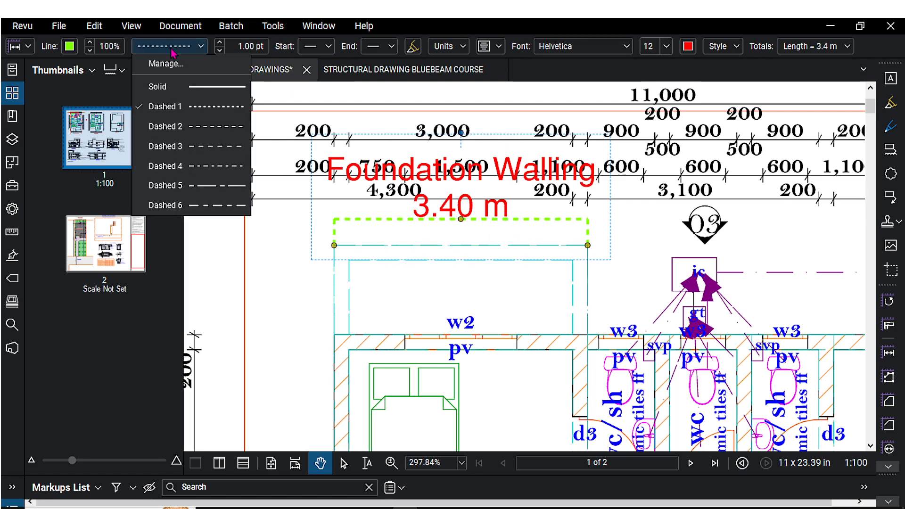
left_click(161, 87)
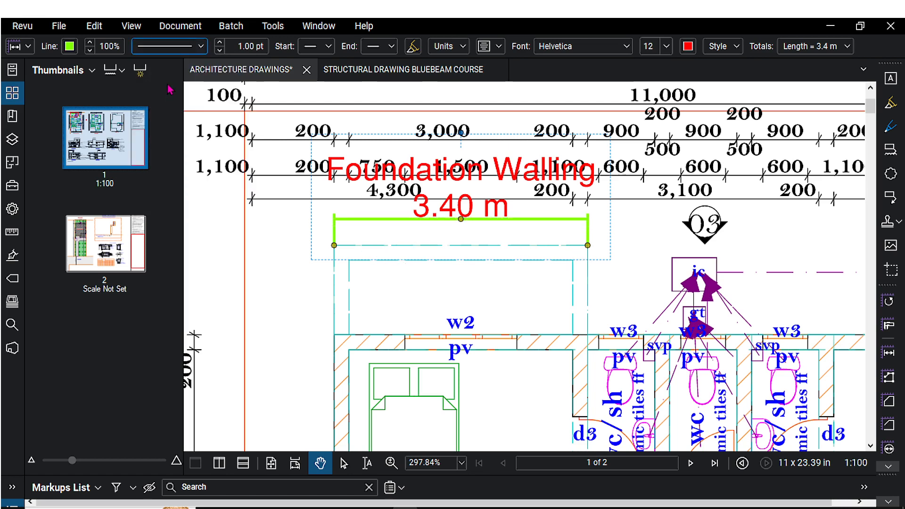
Set the measurement's line width to 2 pt, then return it to 1 pt.
left_click(245, 47)
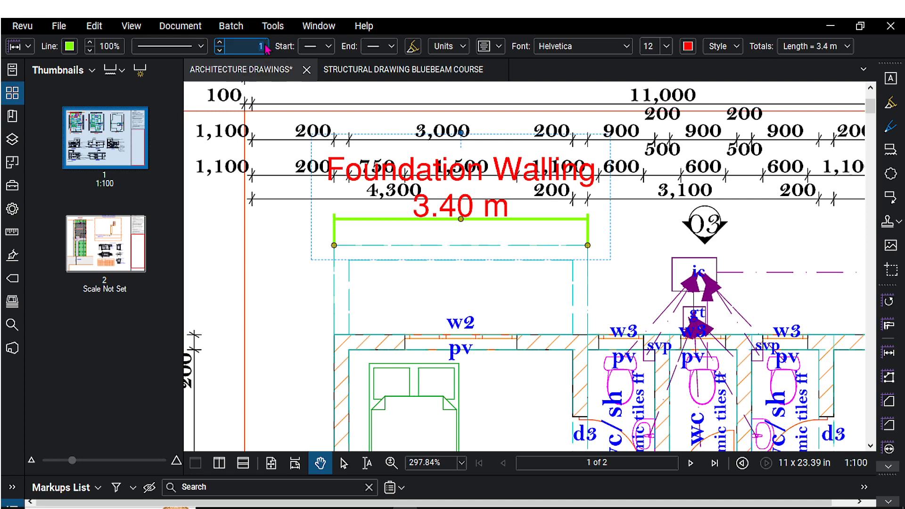
type("2")
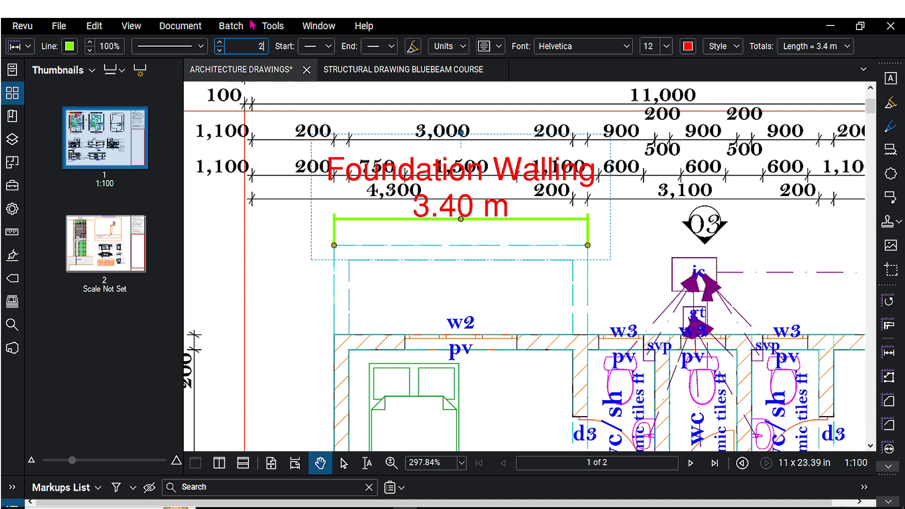
left_click(294, 231)
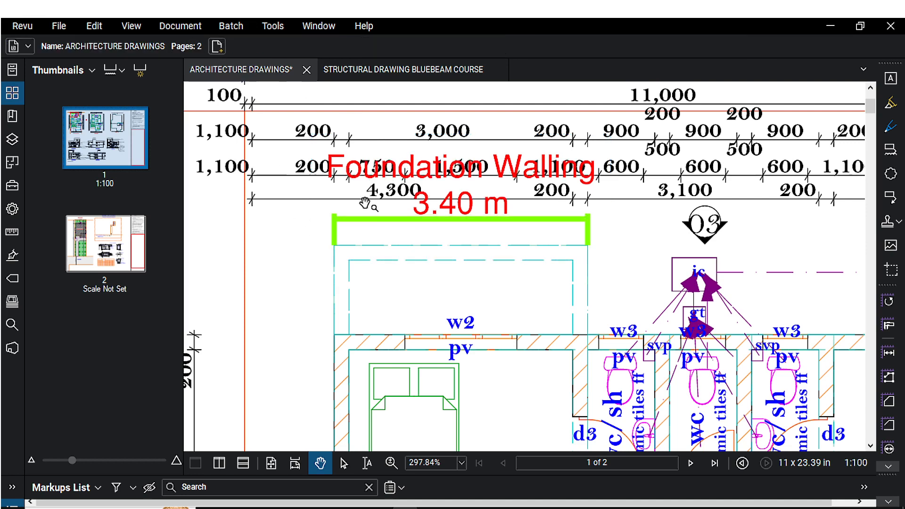
left_click(373, 228)
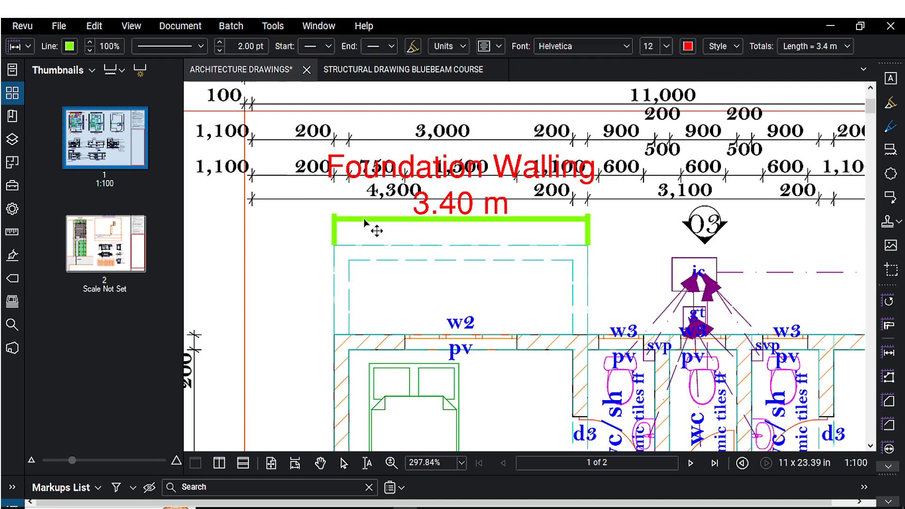
left_click(246, 46)
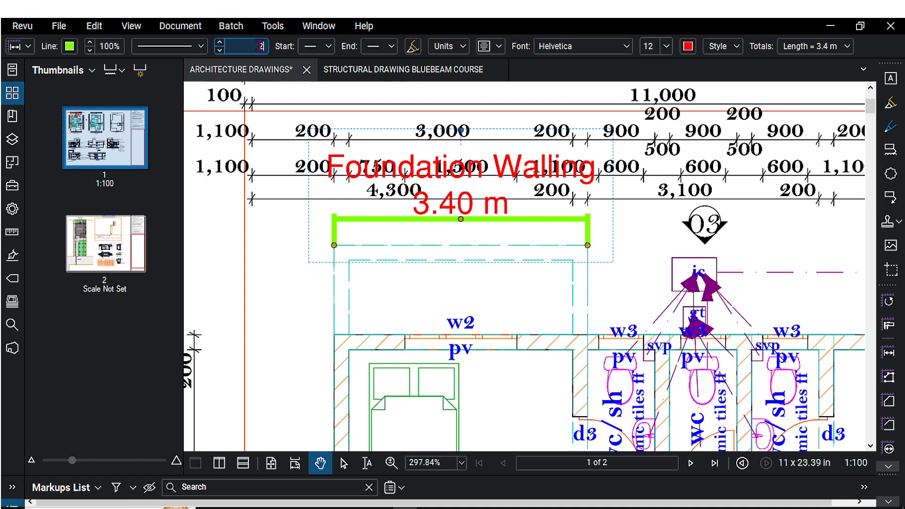
Set the measurement's start line end to an arrowhead.
left_click(325, 46)
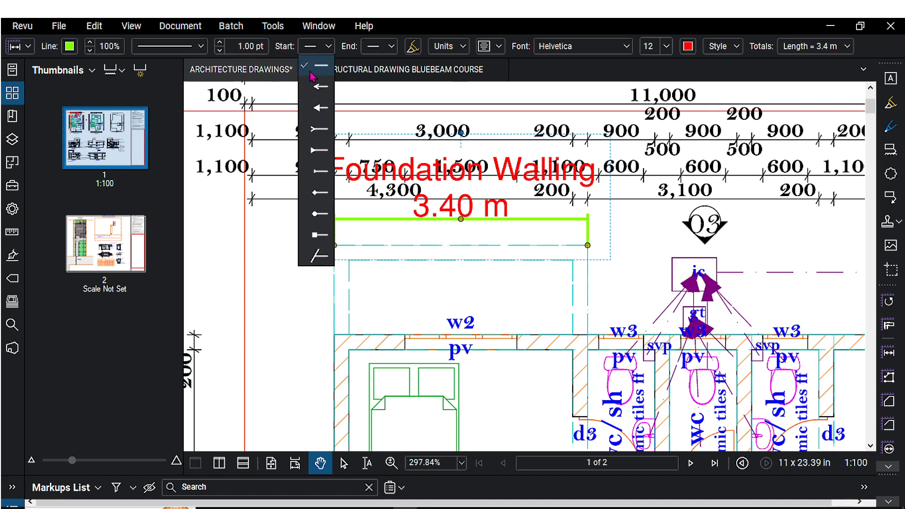
left_click(318, 87)
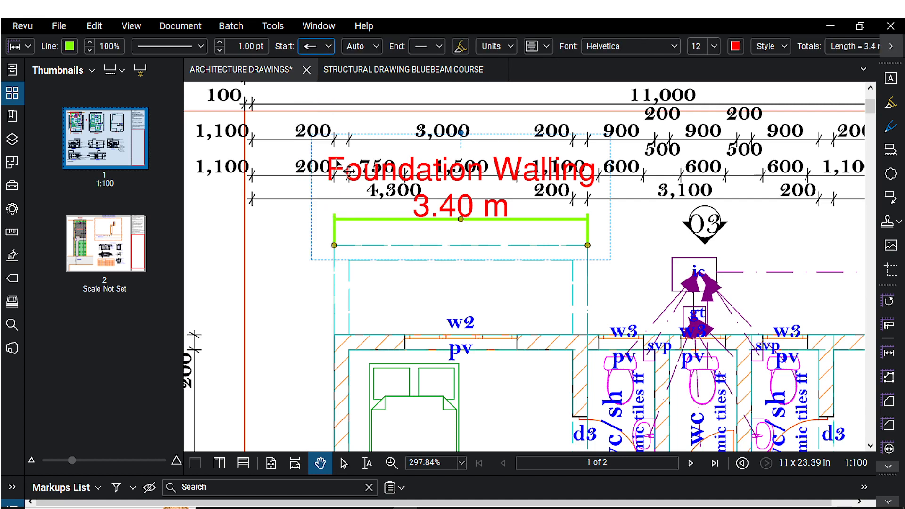
scroll(344, 238, "up", 3)
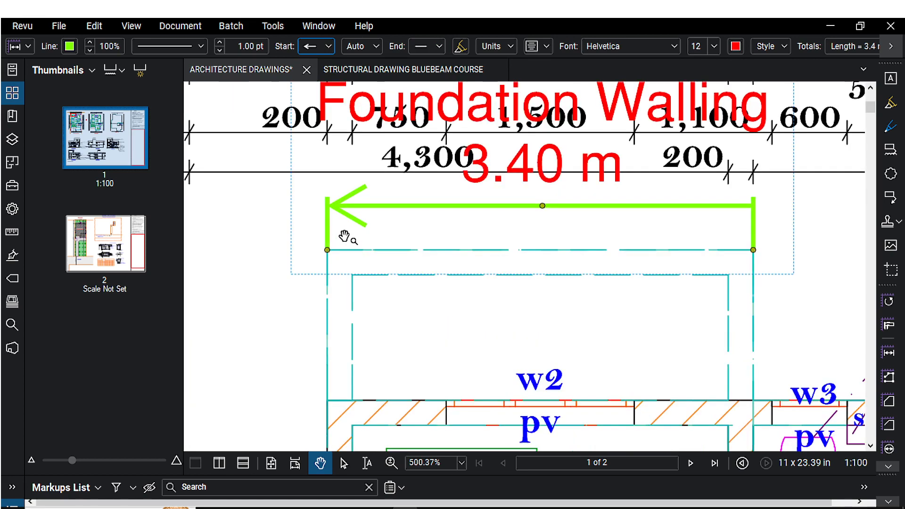
scroll(344, 238, "down", 2)
left_click_drag(344, 237, 319, 239)
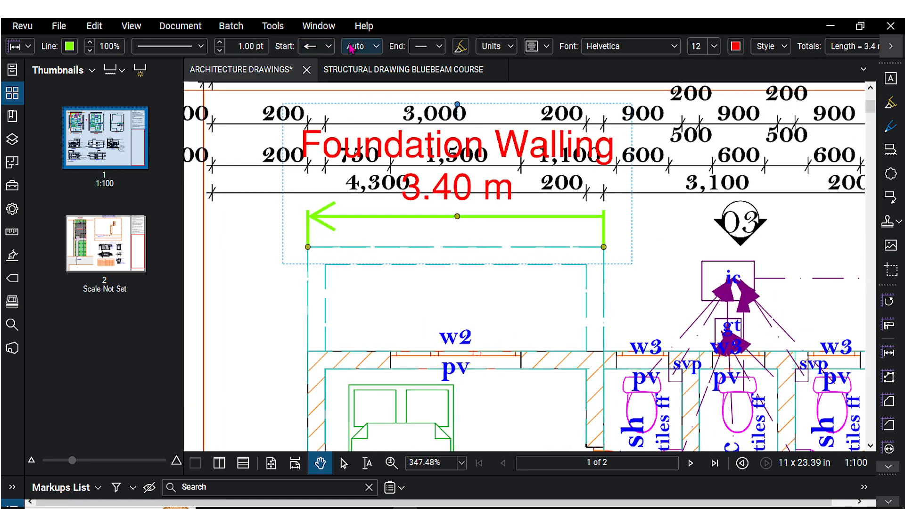
Set the measurement's end line end to a filled circle and open its fill colour palette.
left_click(438, 46)
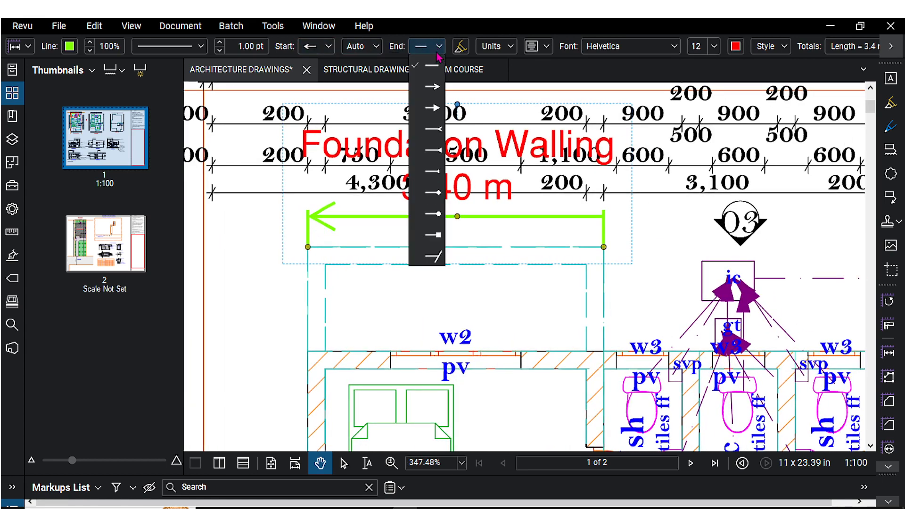
left_click(434, 215)
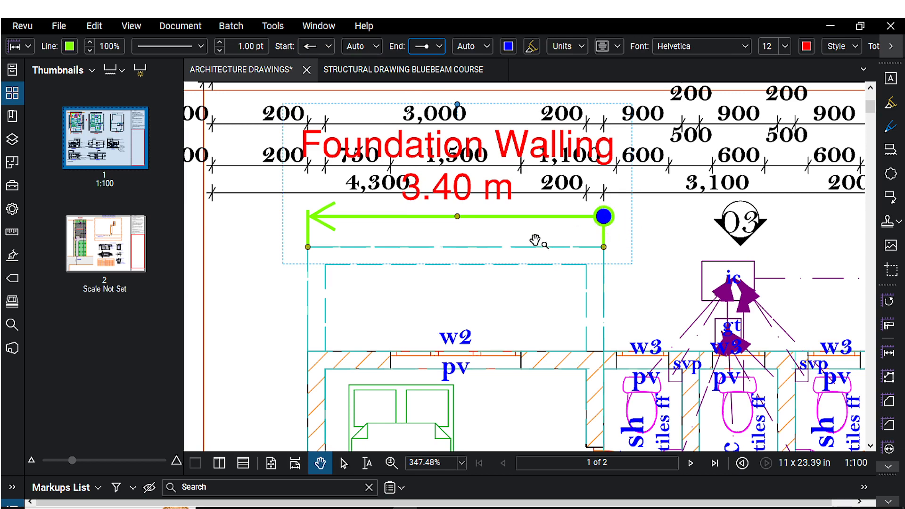
left_click_drag(533, 186, 486, 195)
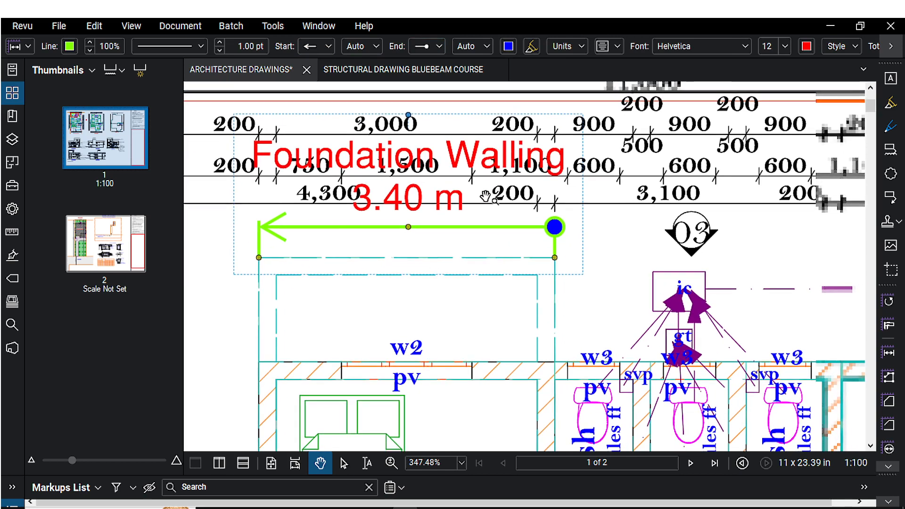
left_click(508, 46)
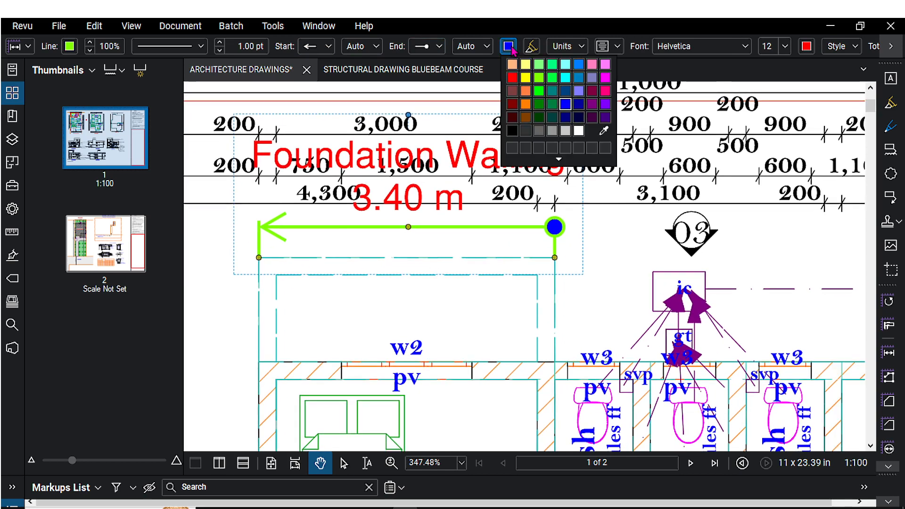
left_click(511, 47)
left_click(511, 47)
Set the measurement's end line end to an open arrowhead.
left_click(428, 46)
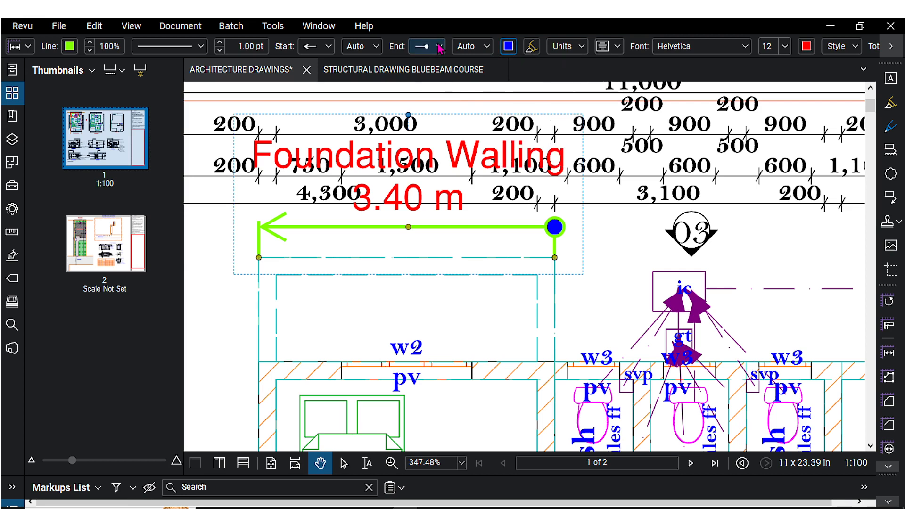
left_click(428, 47)
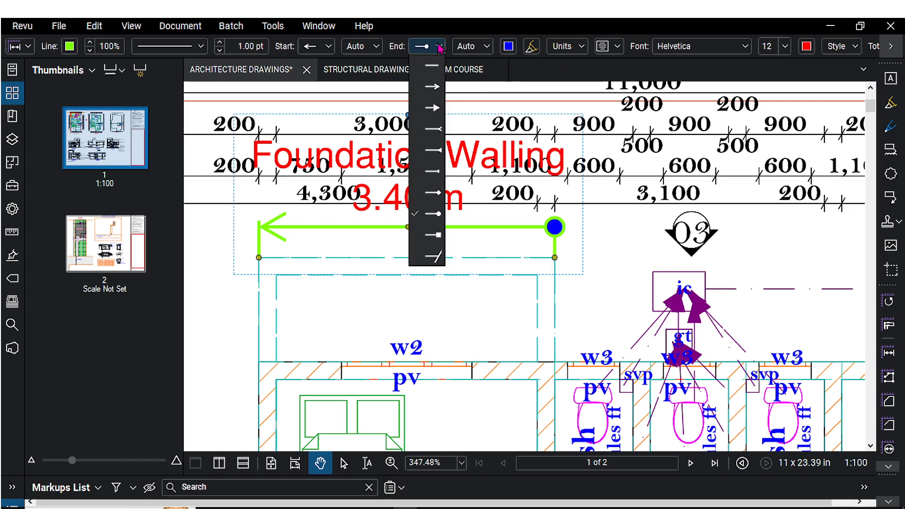
left_click(430, 105)
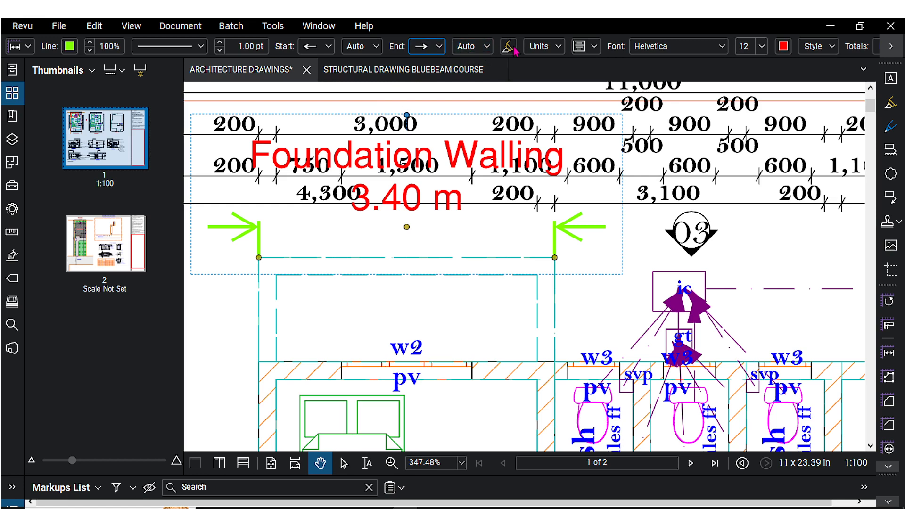
Inspect the measurement's units options and toggle its caption display off and back on.
left_click(559, 47)
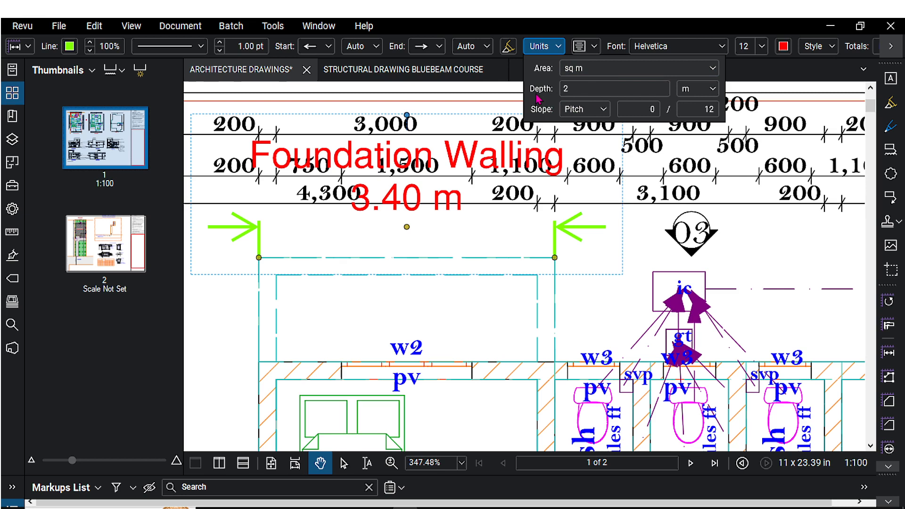
left_click(611, 47)
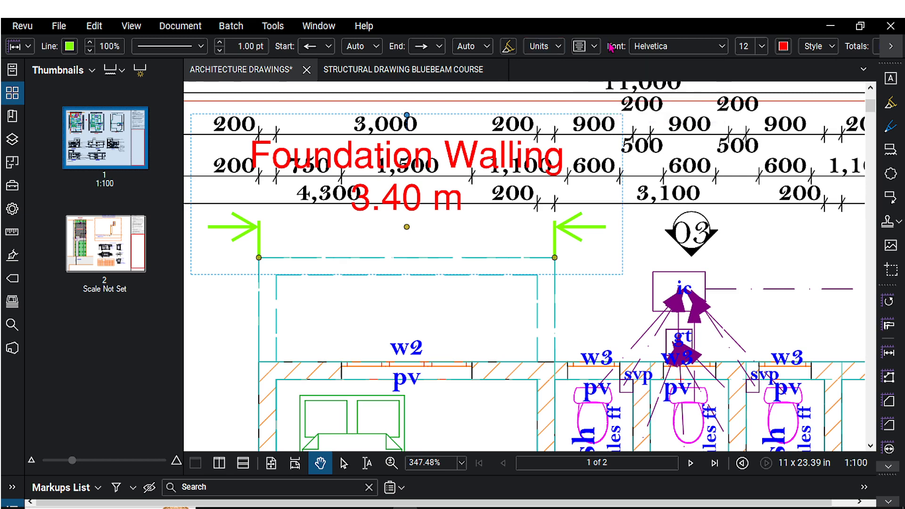
left_click(594, 47)
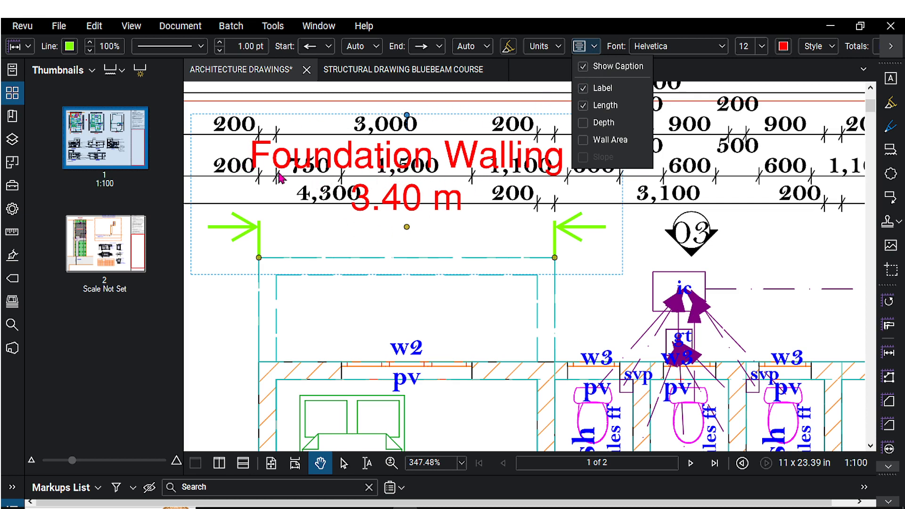
left_click(583, 67)
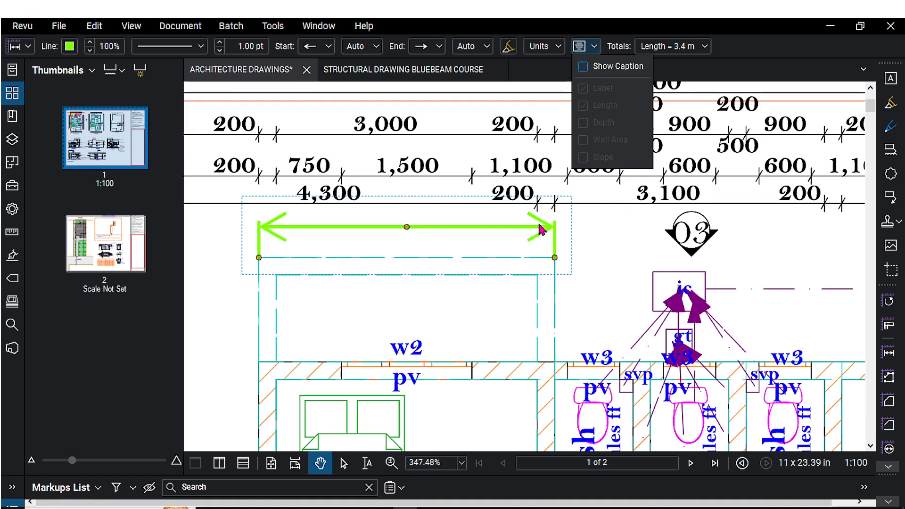
left_click(585, 69)
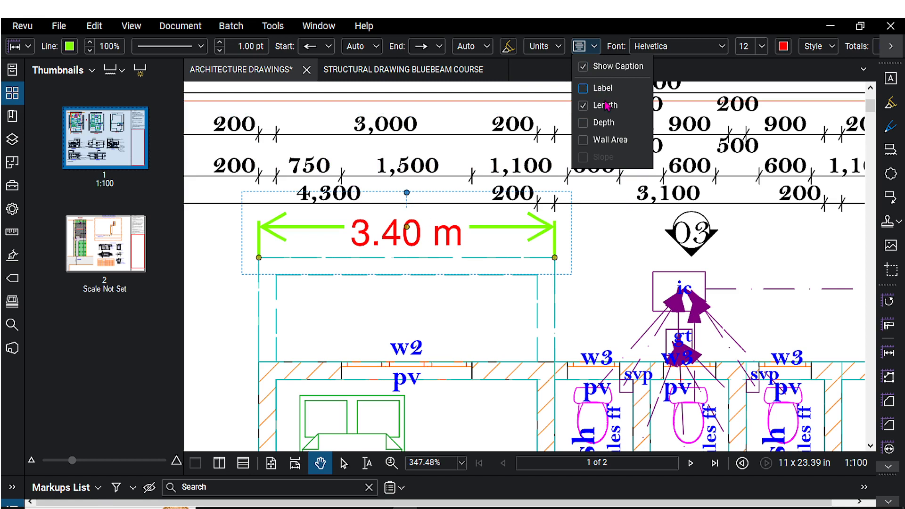
Toggle the caption's label and length, and add depth and wall area to the measurement's caption.
left_click(584, 90)
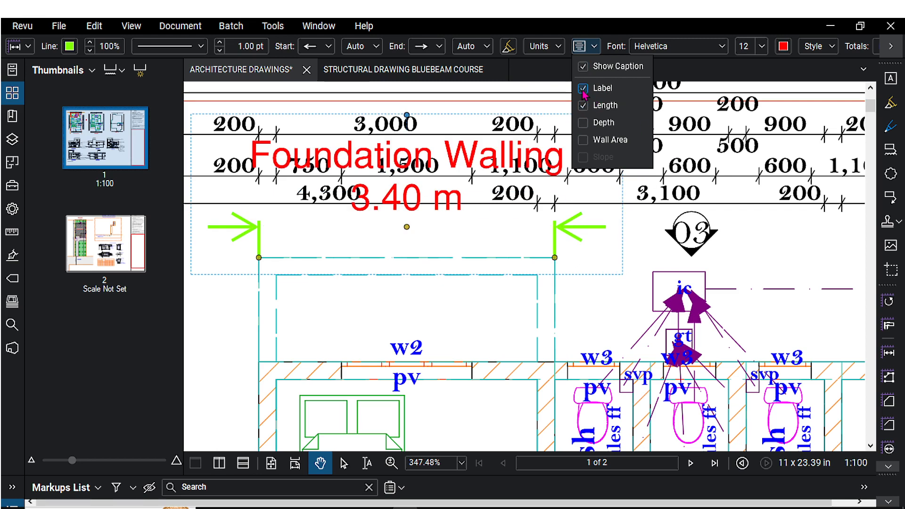
left_click(583, 105)
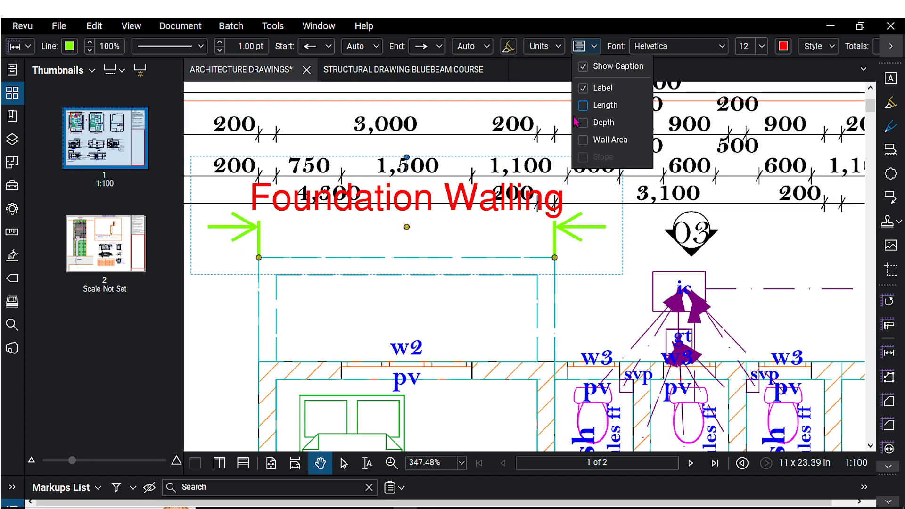
left_click(585, 106)
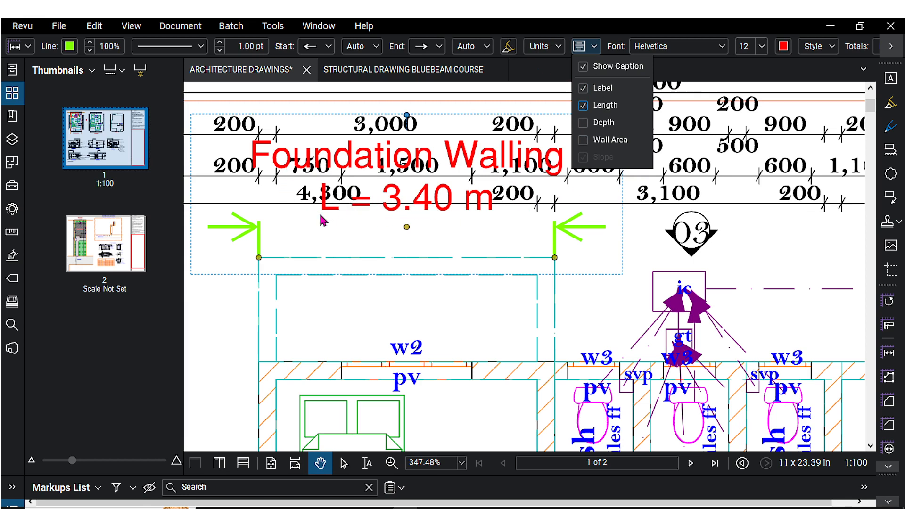
left_click(584, 123)
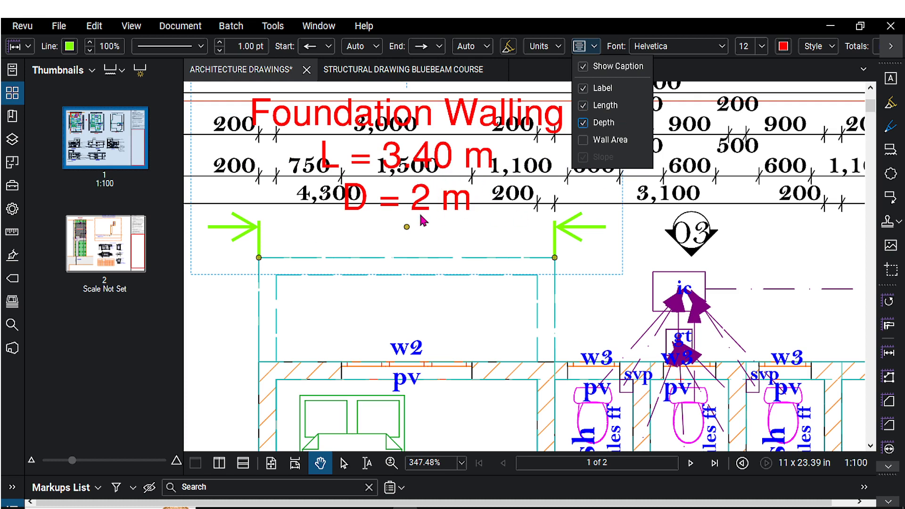
left_click(583, 141)
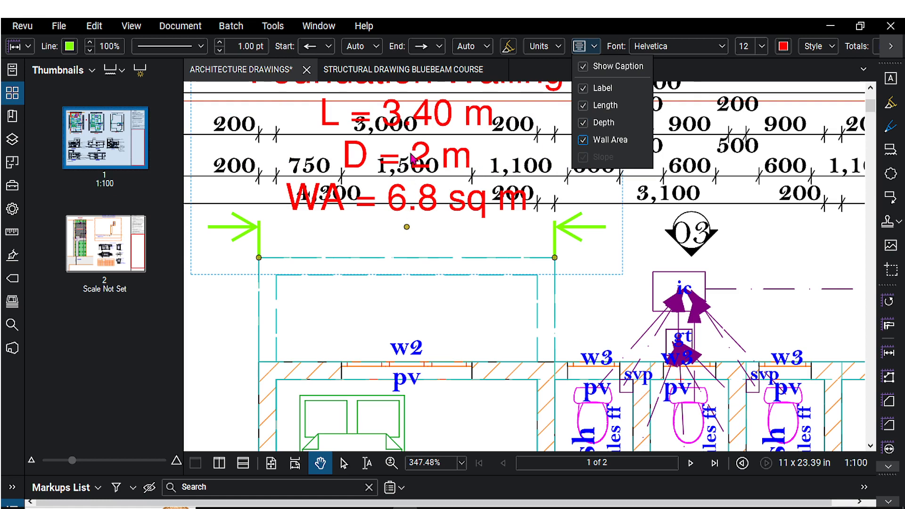
left_click(411, 159)
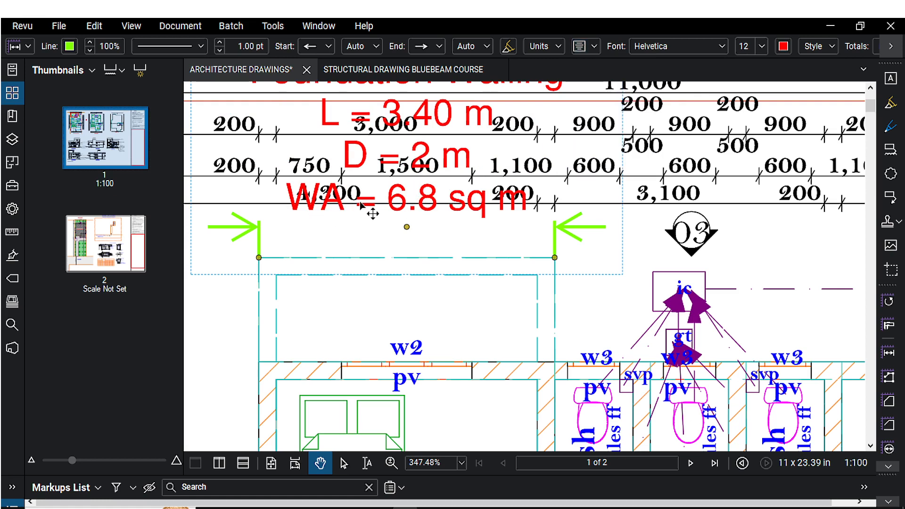
Review the measurement's depth setting in the units options.
scroll(372, 214, "up", 2)
scroll(374, 210, "down", 2)
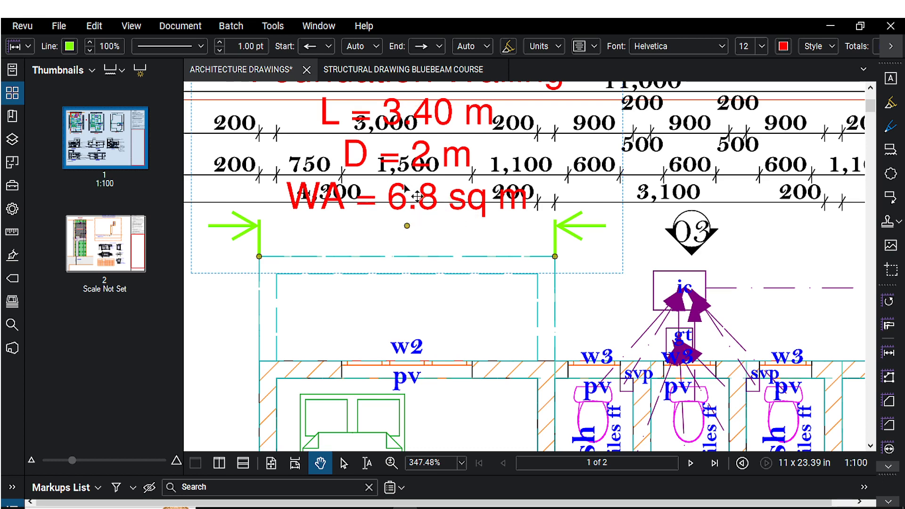
left_click(559, 46)
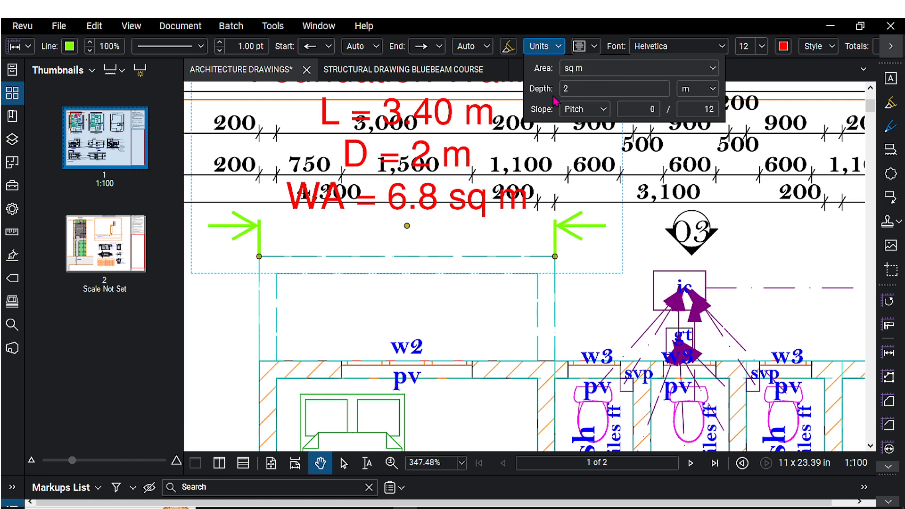
left_click(583, 90)
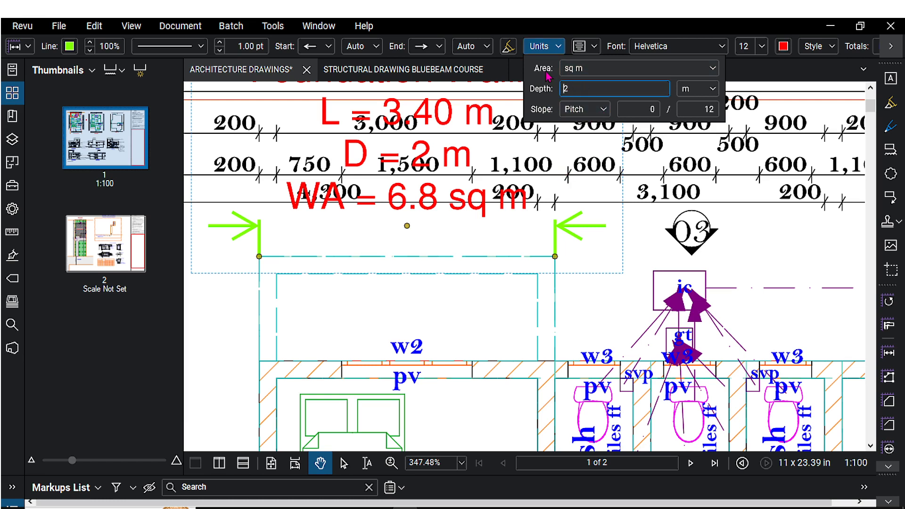
left_click(506, 75)
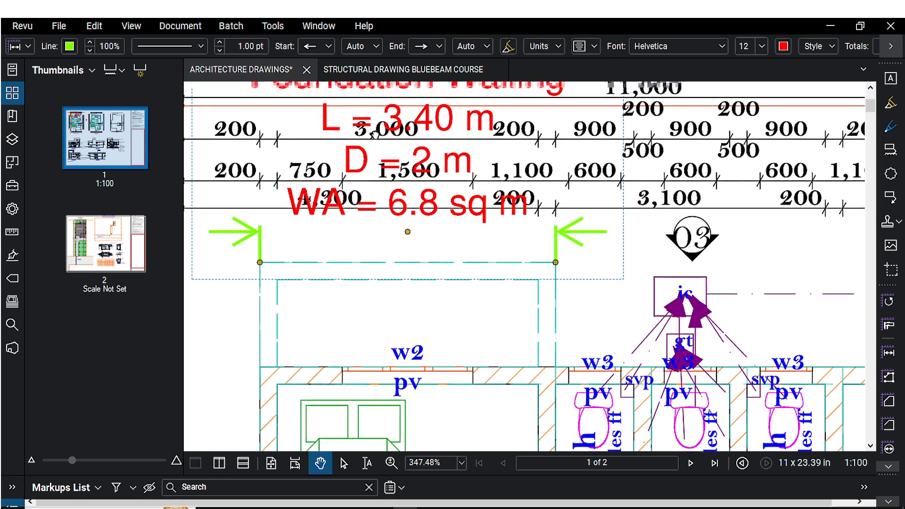
scroll(357, 113, "down", 3)
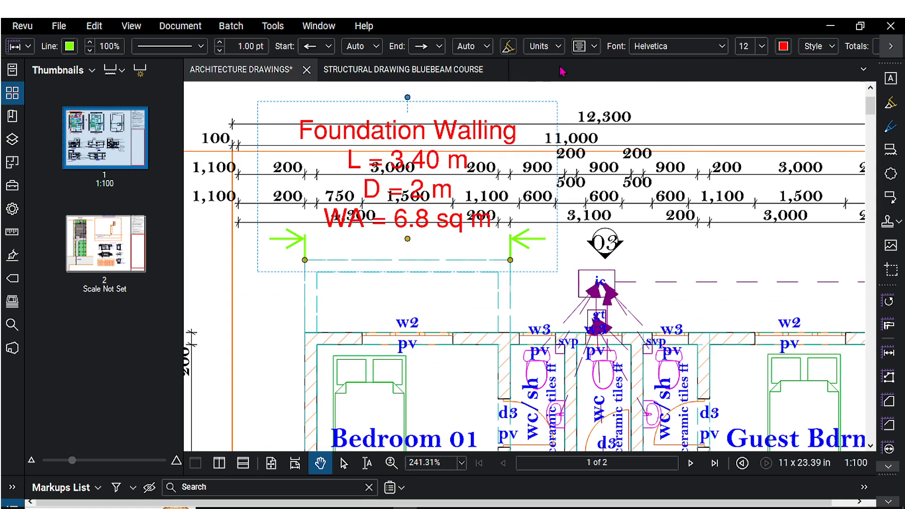
Remove depth and wall area from the measurement's caption, keeping only label and length.
left_click(594, 50)
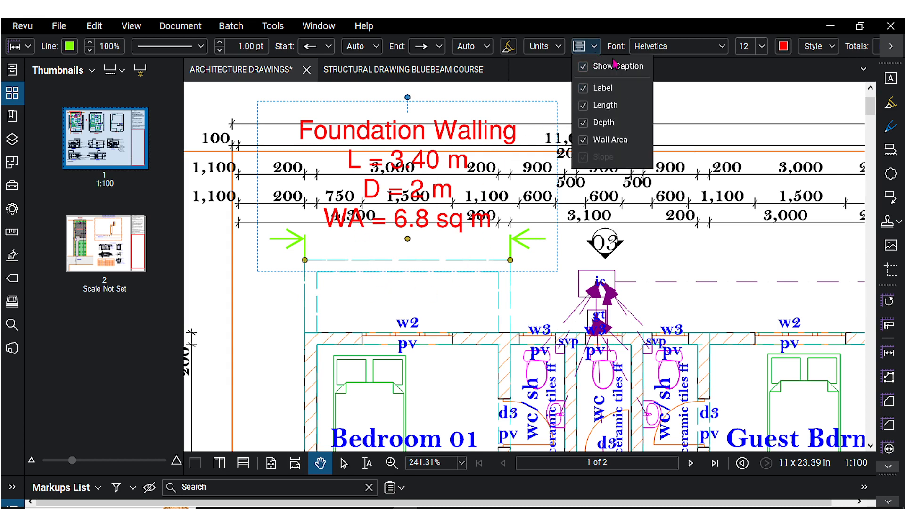
left_click(583, 90)
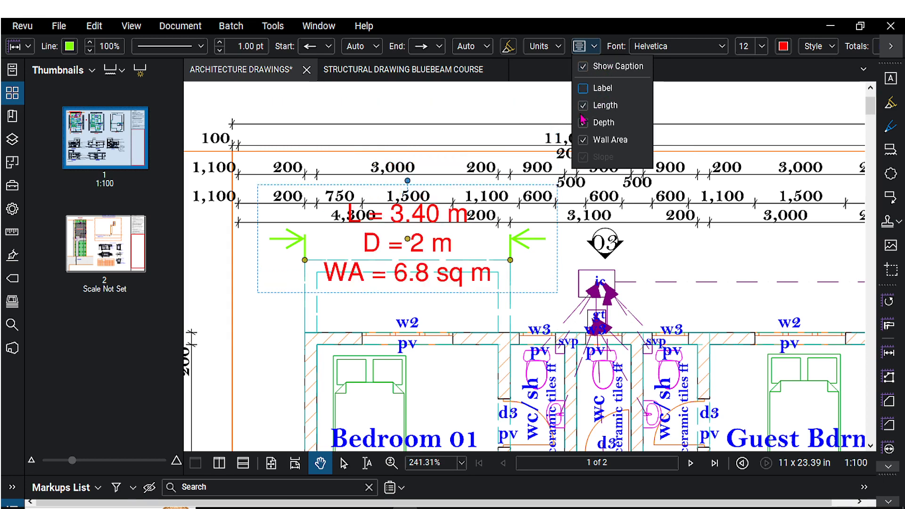
left_click(584, 140)
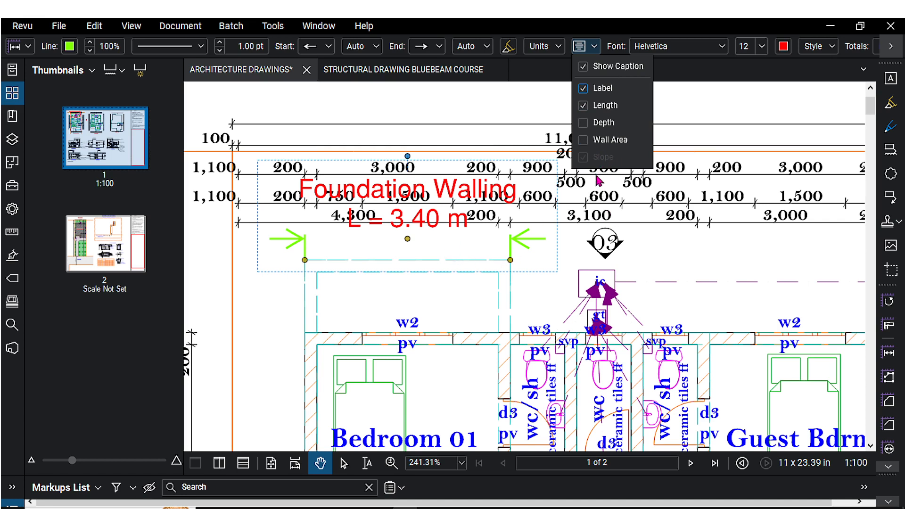
Check the measurement's units and caption options again.
left_click(558, 47)
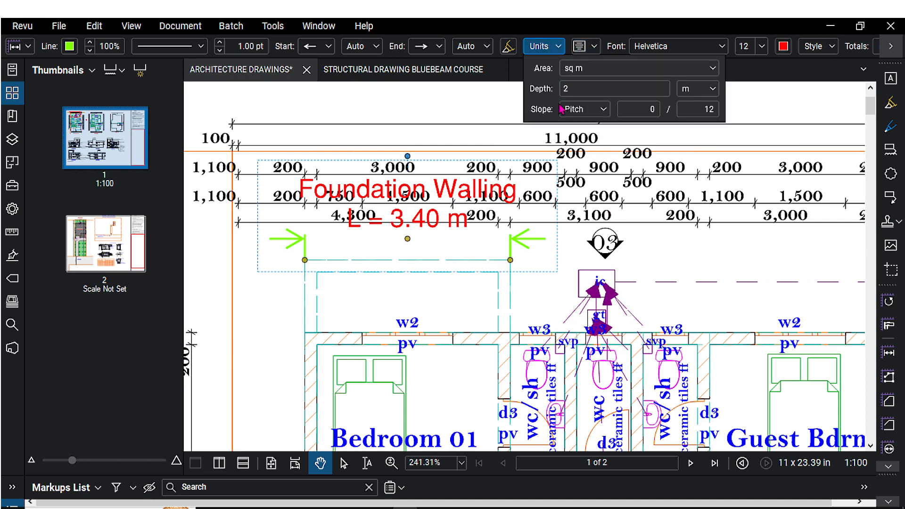
left_click(594, 46)
left_click(594, 45)
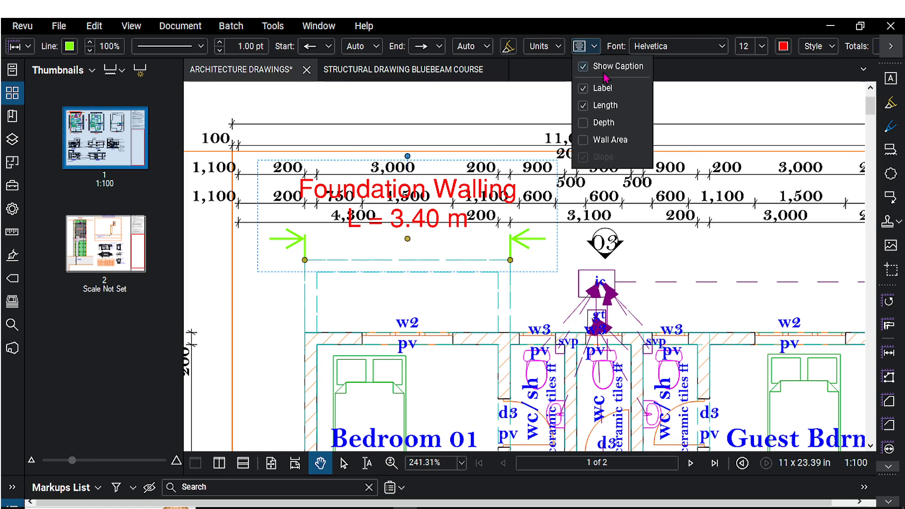
left_click(602, 42)
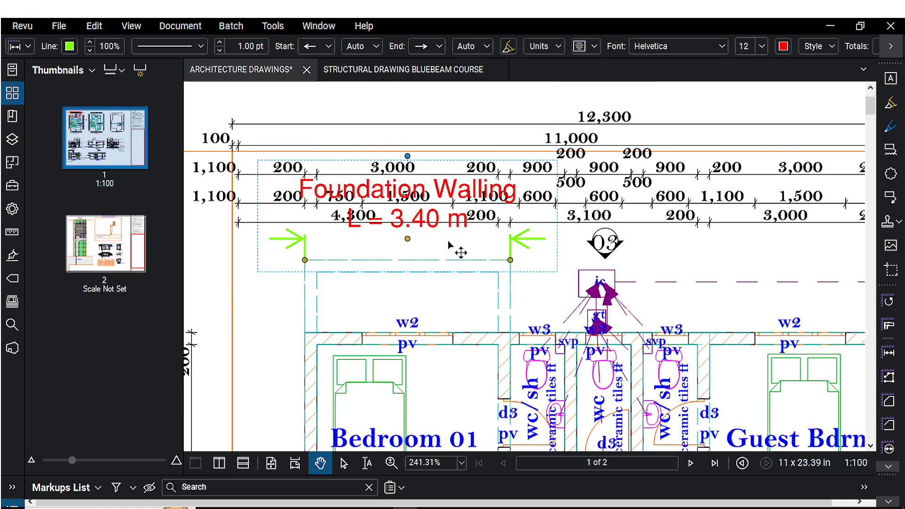
scroll(424, 254, "down", 1)
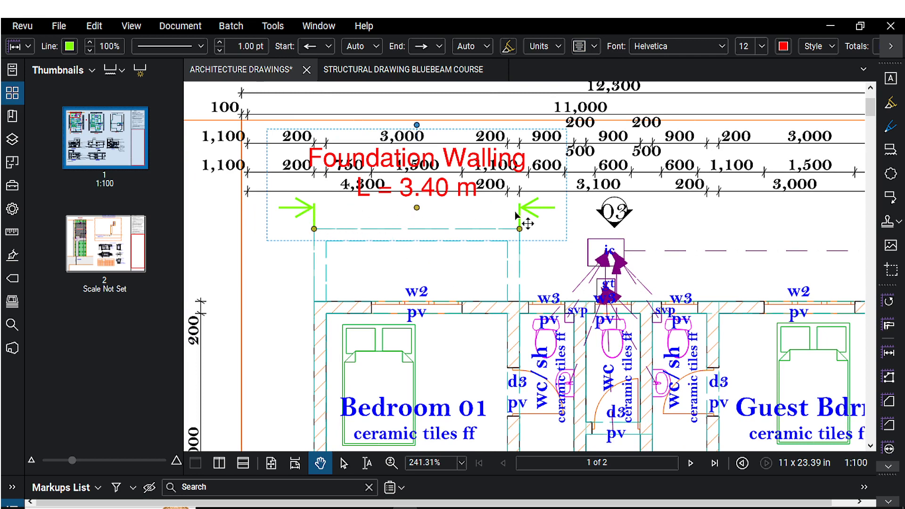
Open the measurement's depth value for editing in the units options.
left_click(559, 47)
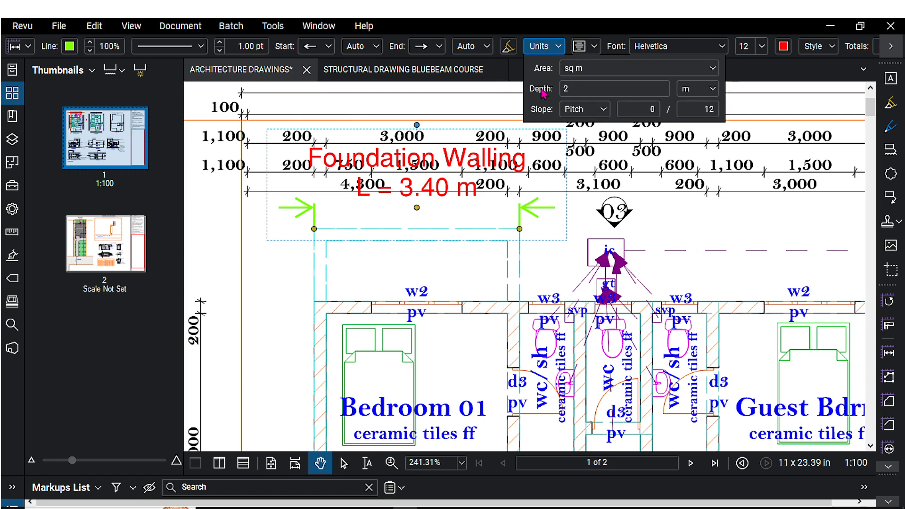
left_click(566, 87)
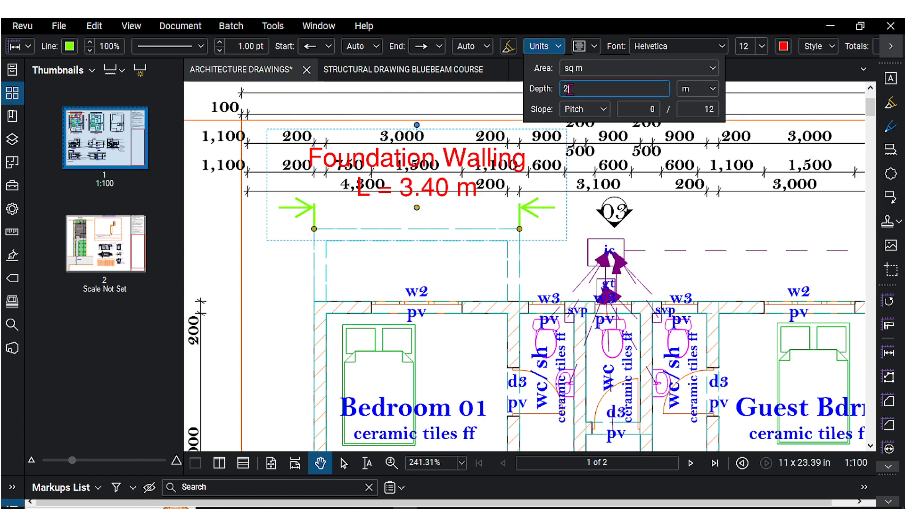
left_click_drag(568, 88, 561, 92)
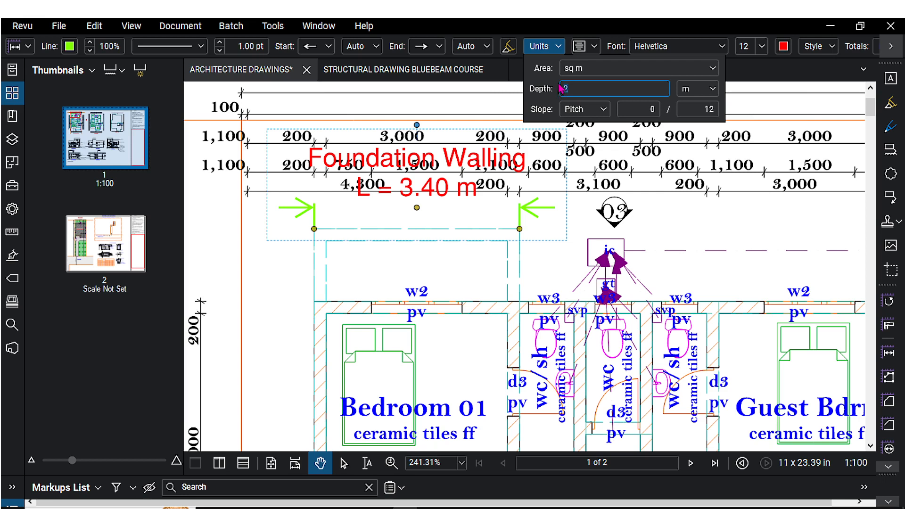
left_click(570, 86)
left_click(550, 253)
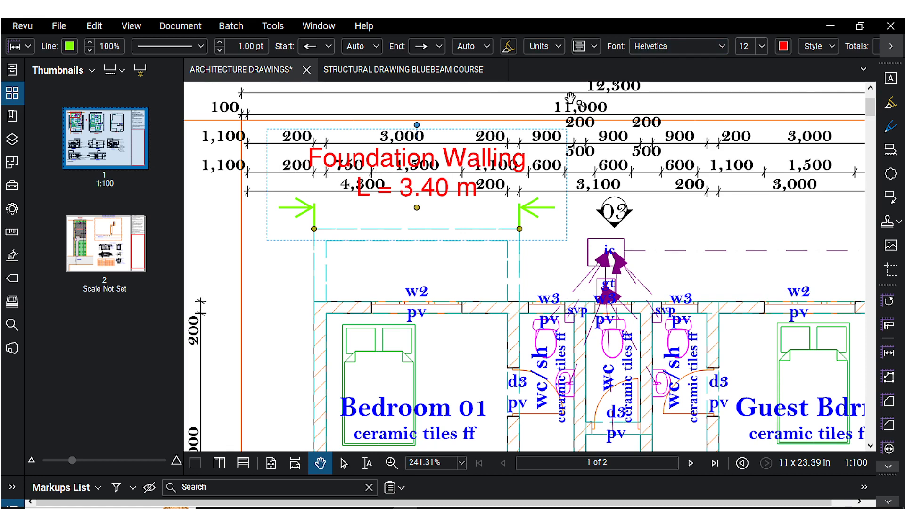
Set the measurement caption's font size to 3.
left_click(762, 46)
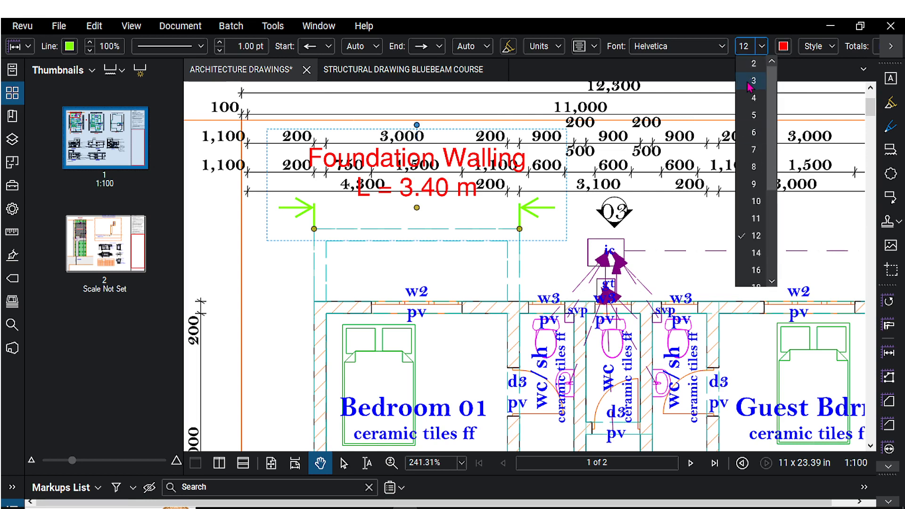
left_click(750, 83)
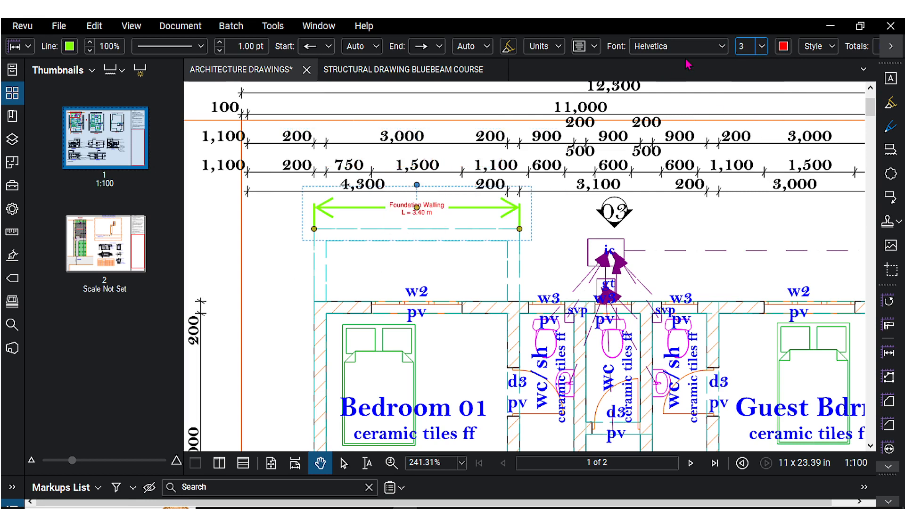
Set the measurement caption's font size to 5.
left_click(762, 46)
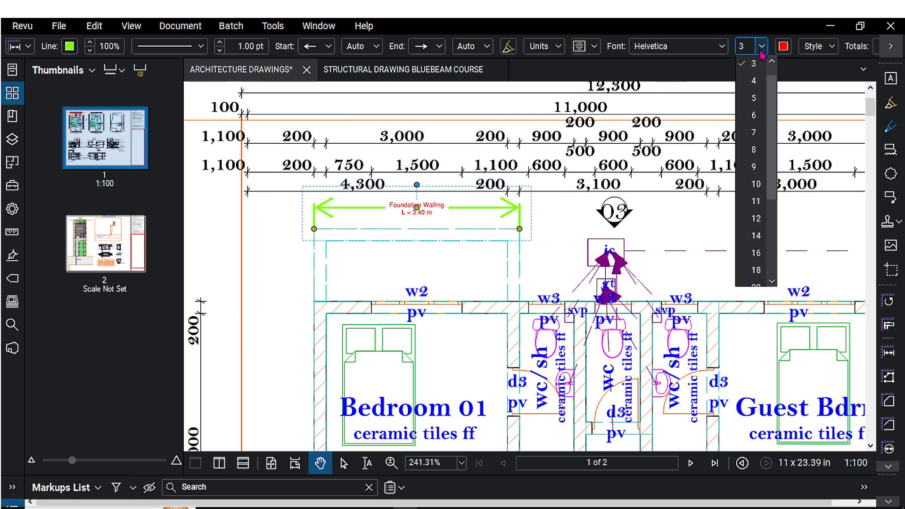
left_click(757, 100)
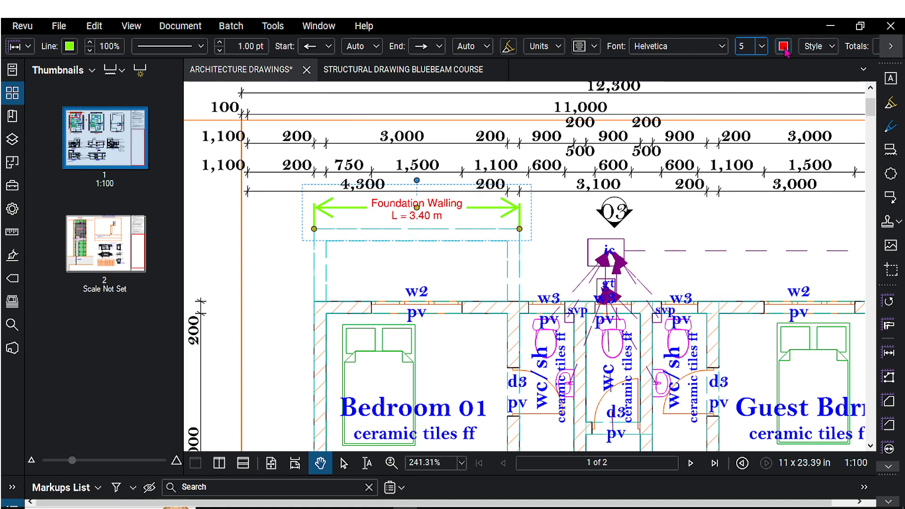
Review the caption font style options and the measurement totals.
left_click(834, 46)
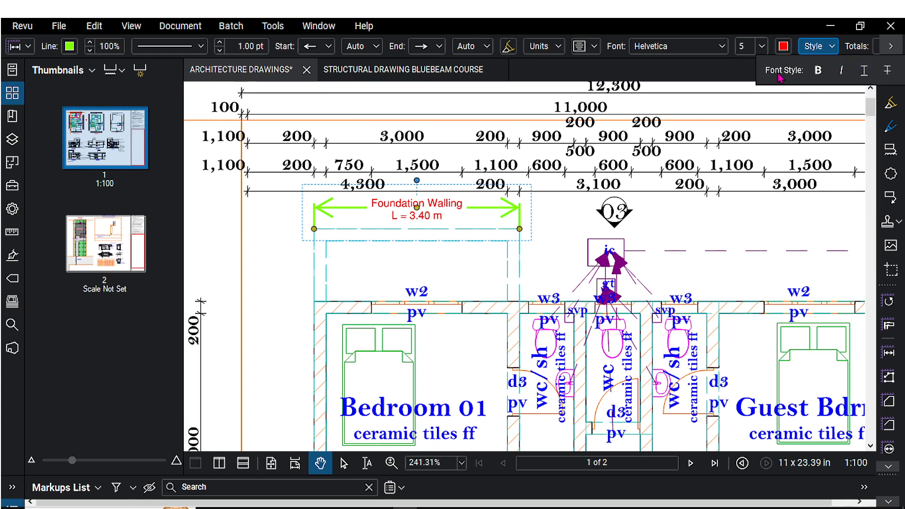
left_click(891, 46)
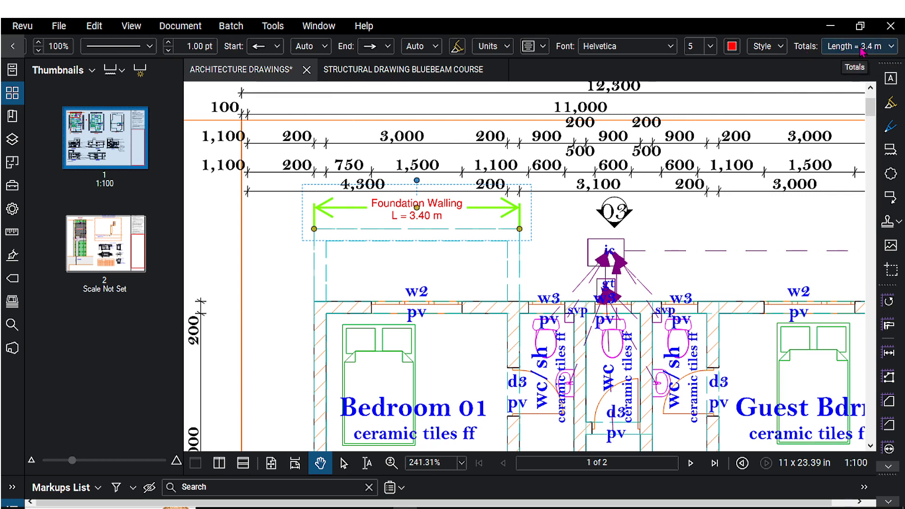
left_click(892, 46)
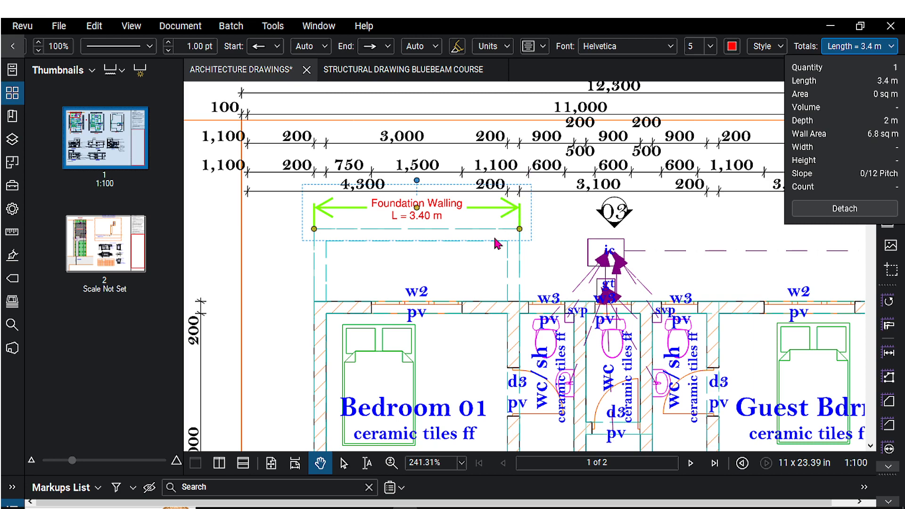
left_click(555, 220)
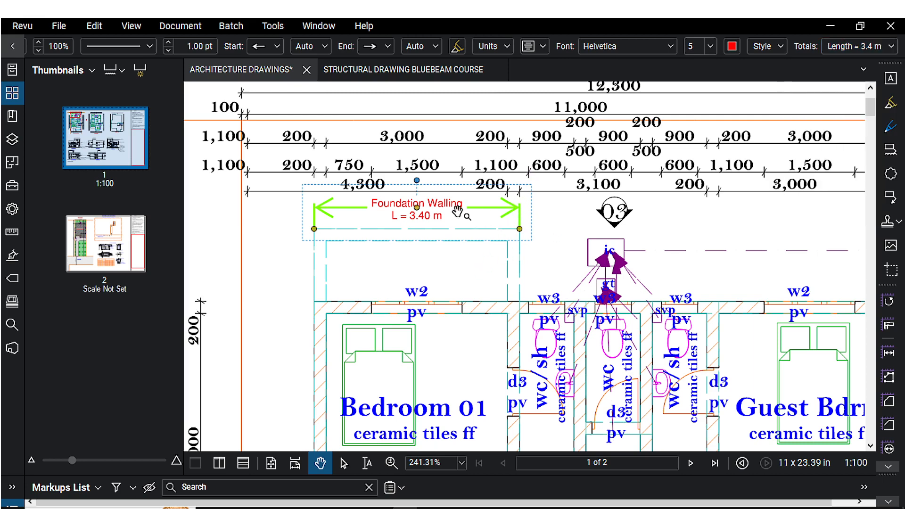
Select the Foundation Walling measurement and review its general and appearance properties.
left_click_drag(445, 229, 481, 210)
left_click(432, 247)
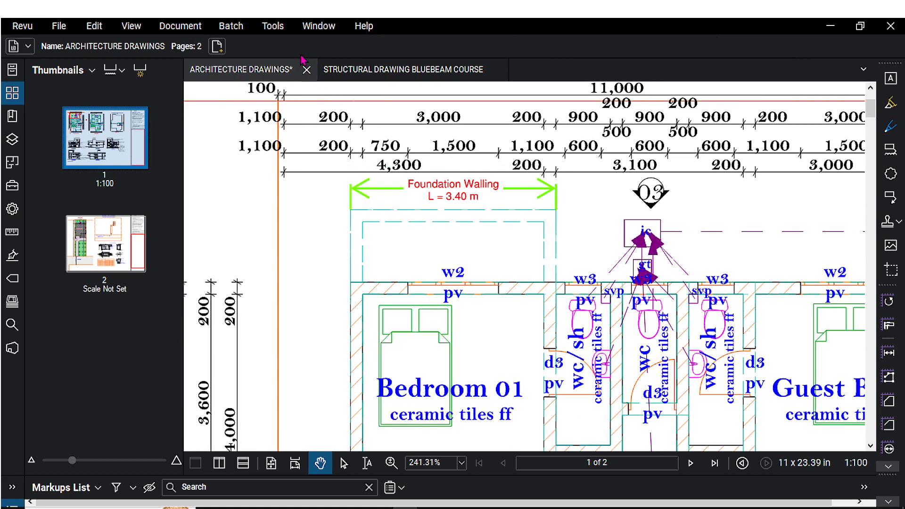
left_click(385, 191)
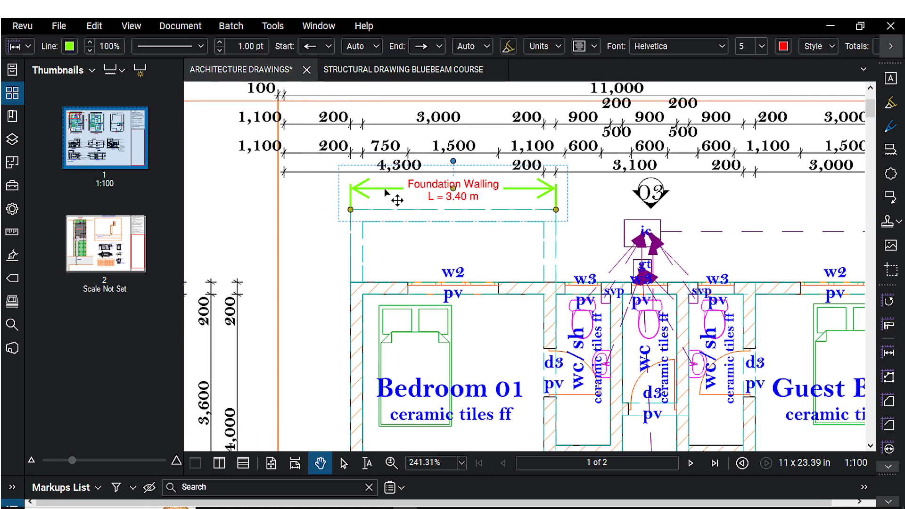
left_click(12, 209)
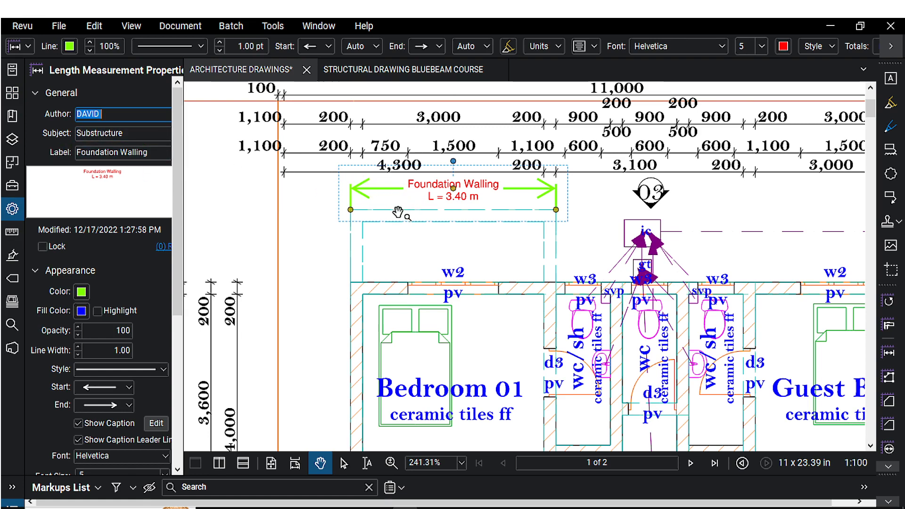
left_click_drag(397, 213, 414, 196)
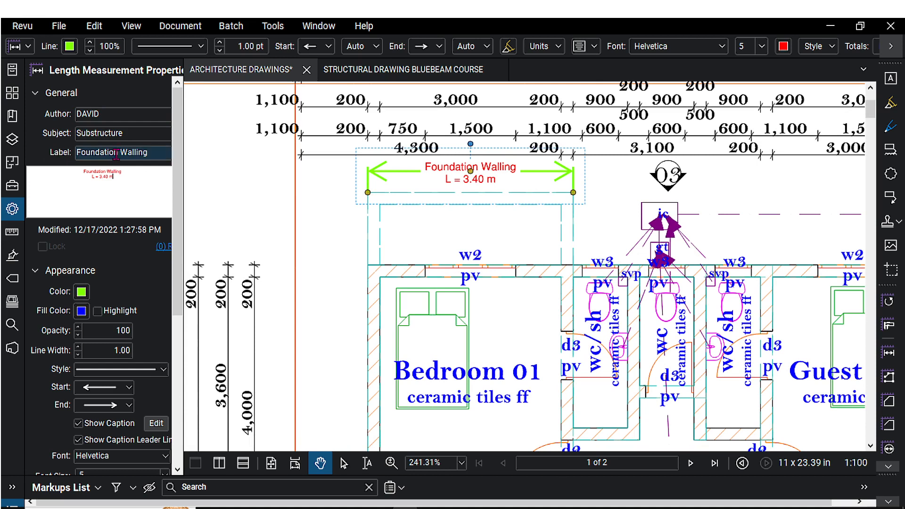
left_click(153, 152)
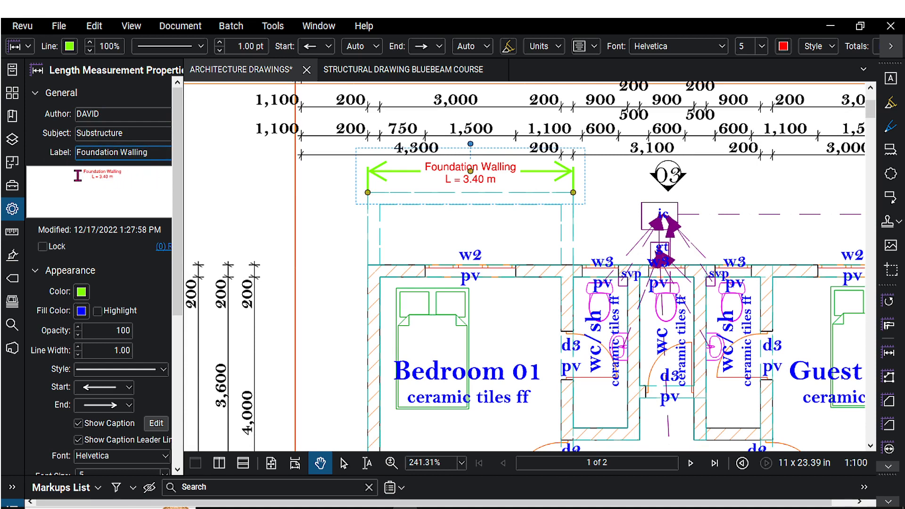
left_click(127, 170)
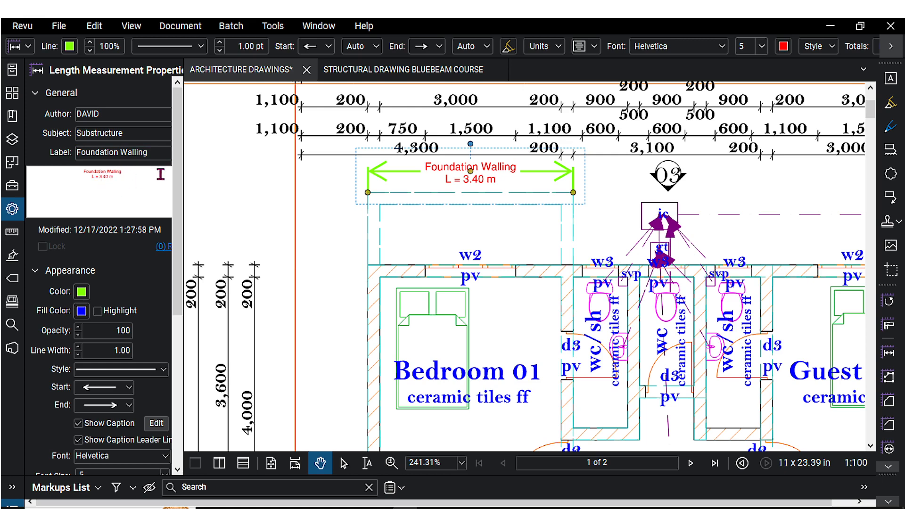
left_click_drag(178, 169, 180, 188)
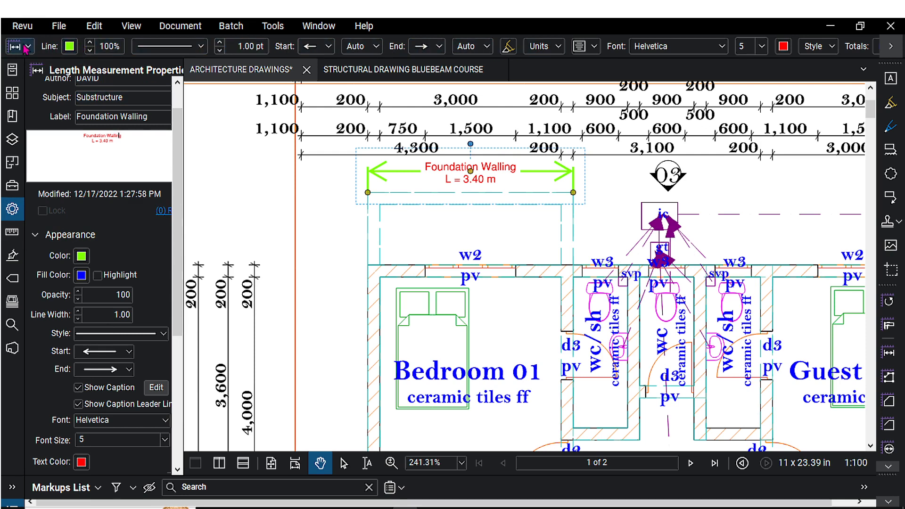
scroll(181, 182, "down", 2)
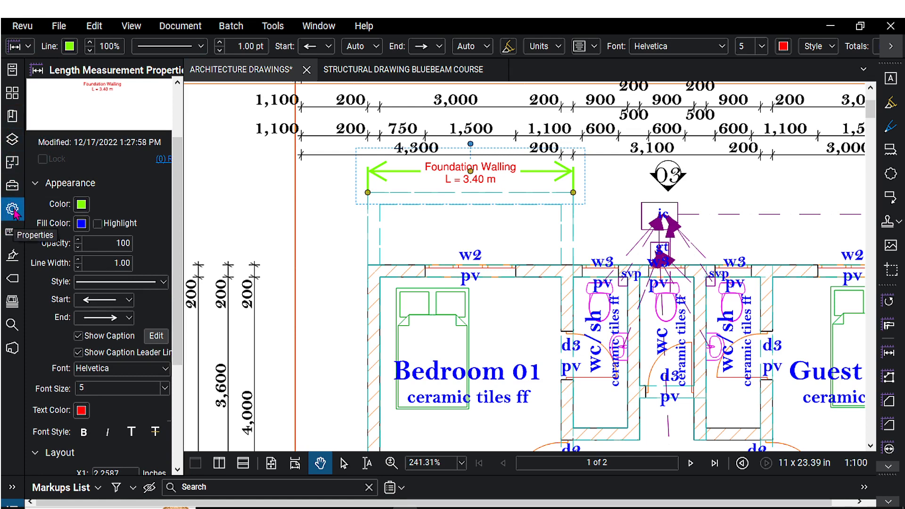
scroll(83, 171, "up", 3)
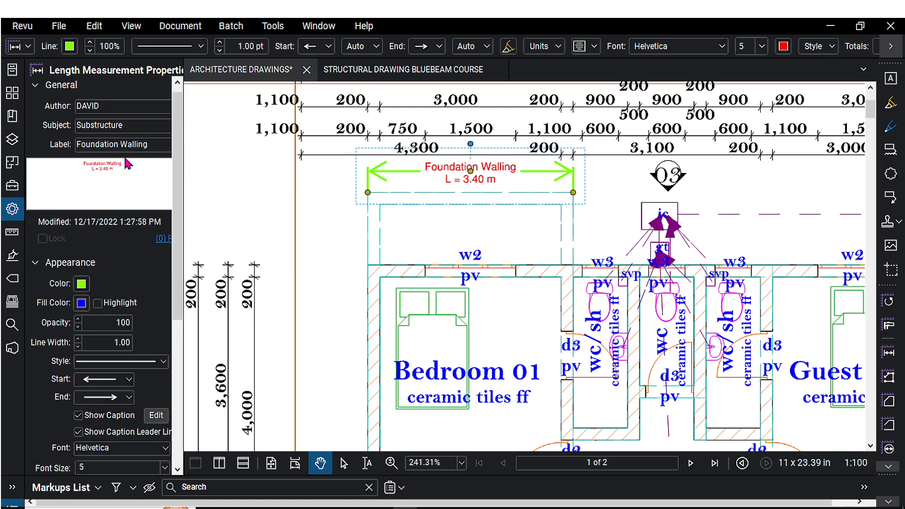
scroll(127, 263, "down", 5)
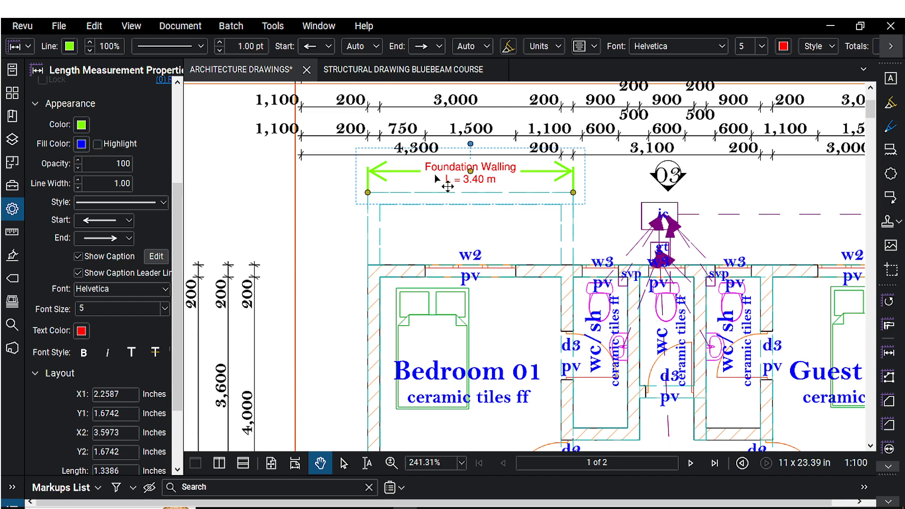
scroll(447, 185, "up", 3)
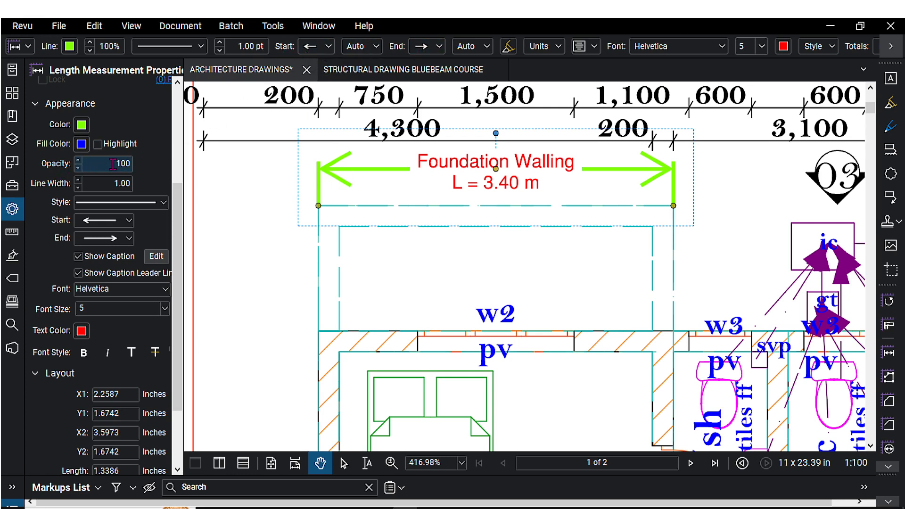
left_click_drag(113, 164, 127, 160)
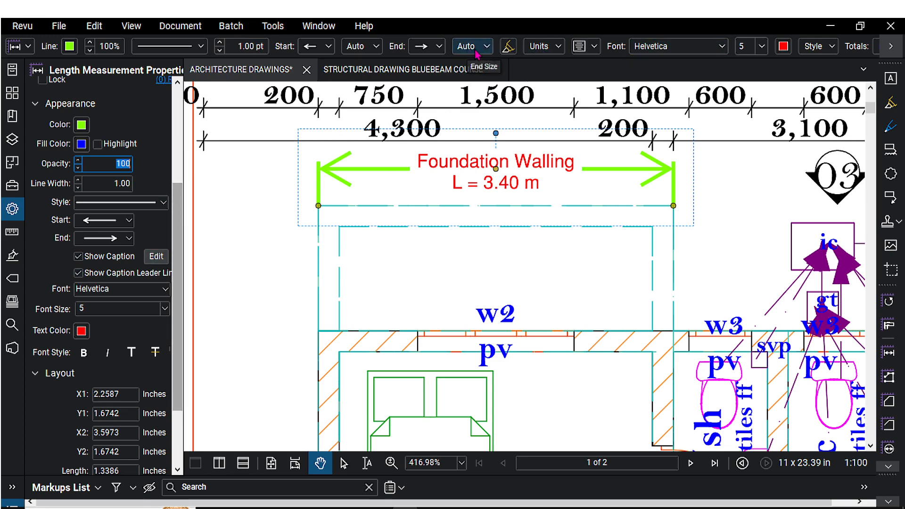
Toggle the measurement's caption display off and back on.
left_click(153, 260)
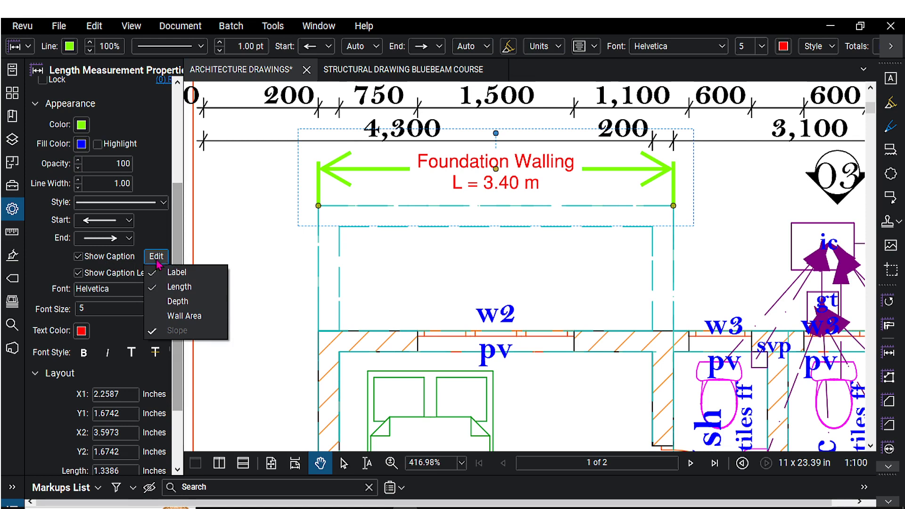
left_click(79, 258)
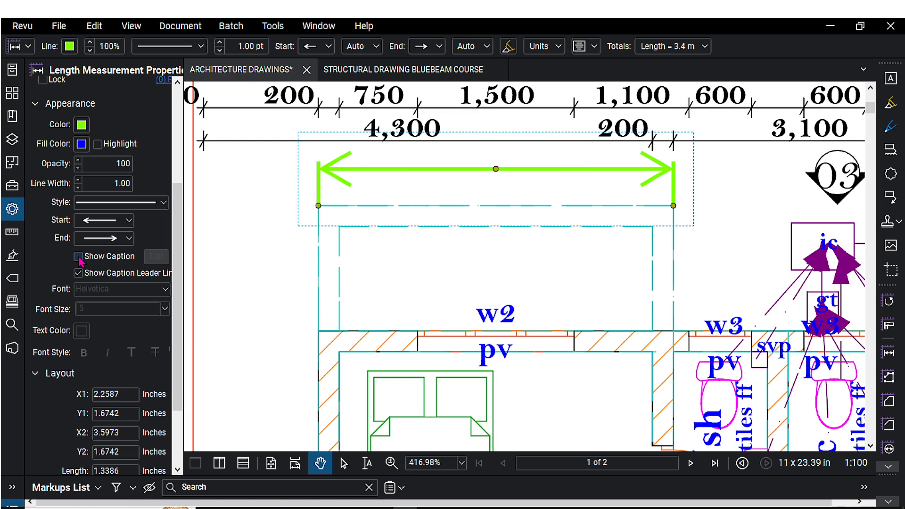
left_click(78, 257)
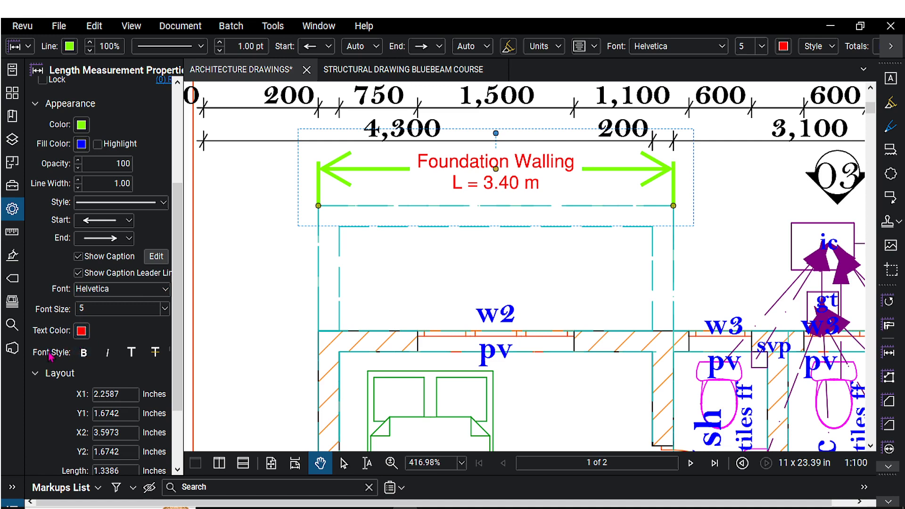
Set the measurement's current properties as the default for the Length tool.
left_click_drag(175, 318, 178, 376)
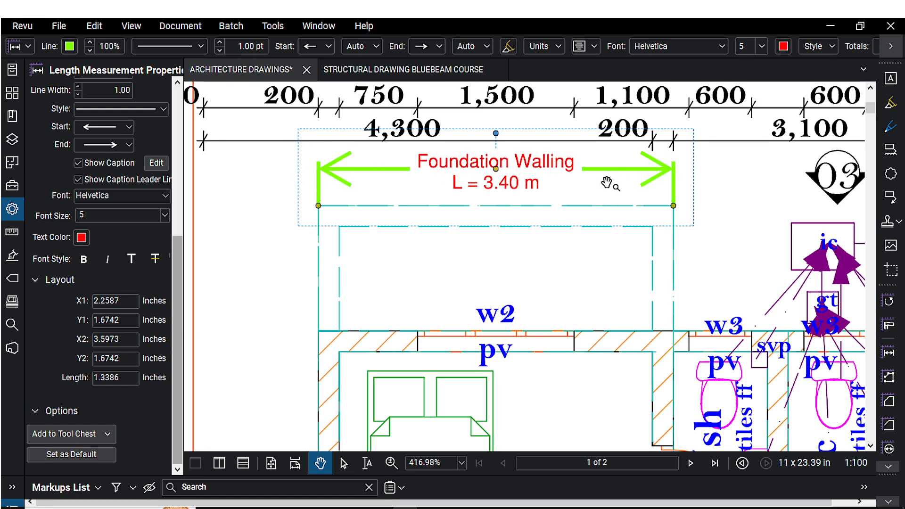
left_click(72, 455)
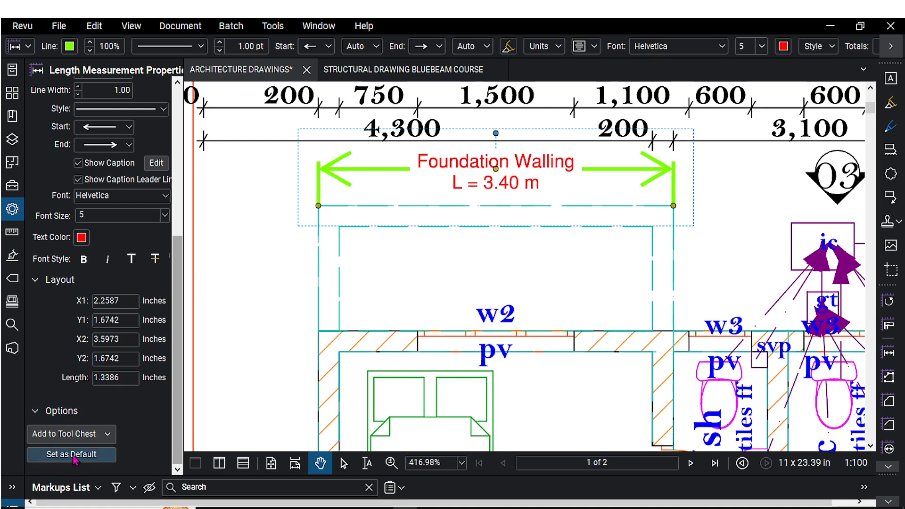
left_click(74, 456)
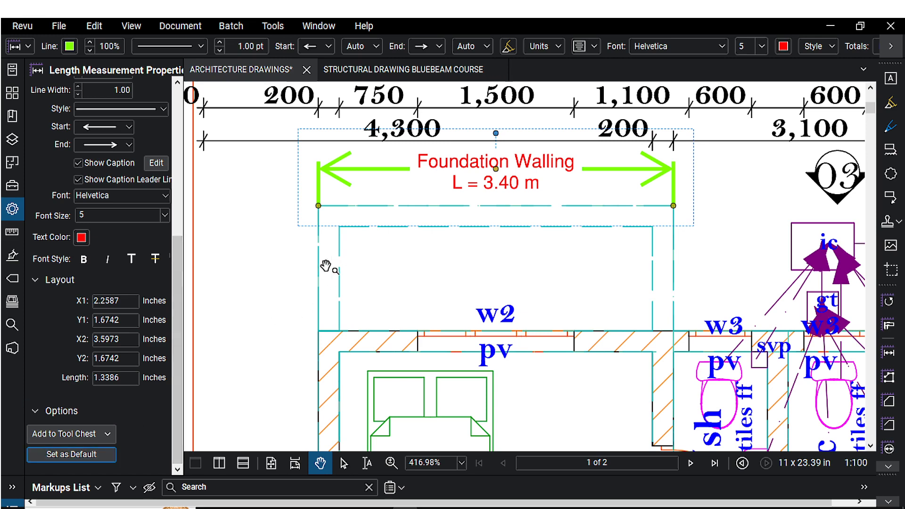
Measure a second Foundation Walling length of about 3.00 m across the inner wall line below the first.
left_click(252, 278)
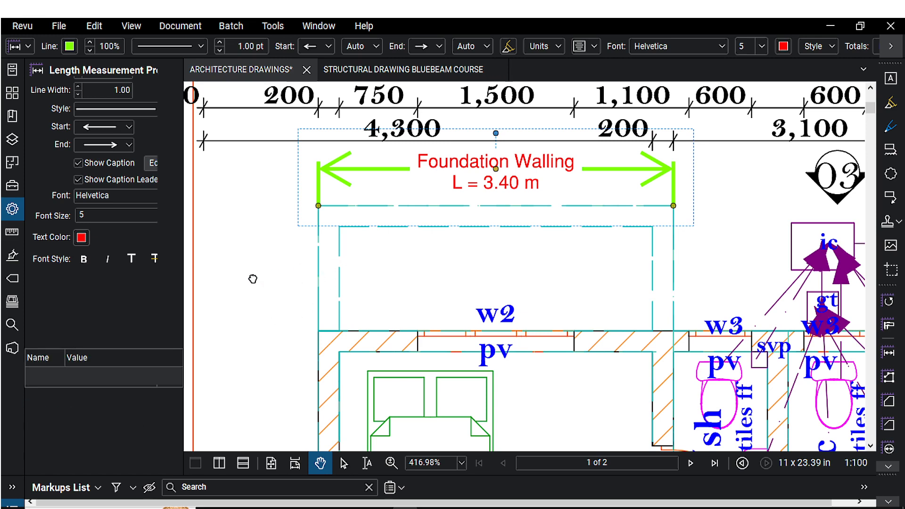
left_click(888, 353)
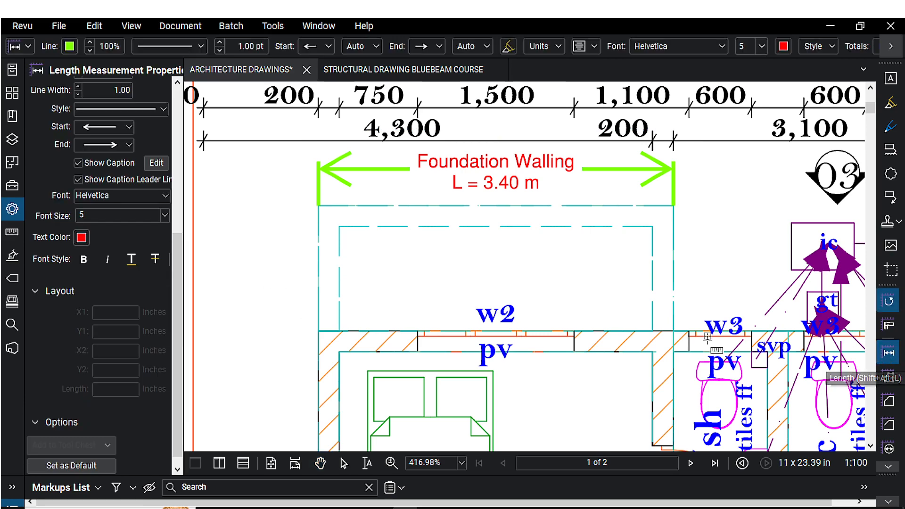
scroll(468, 310, "down", 5)
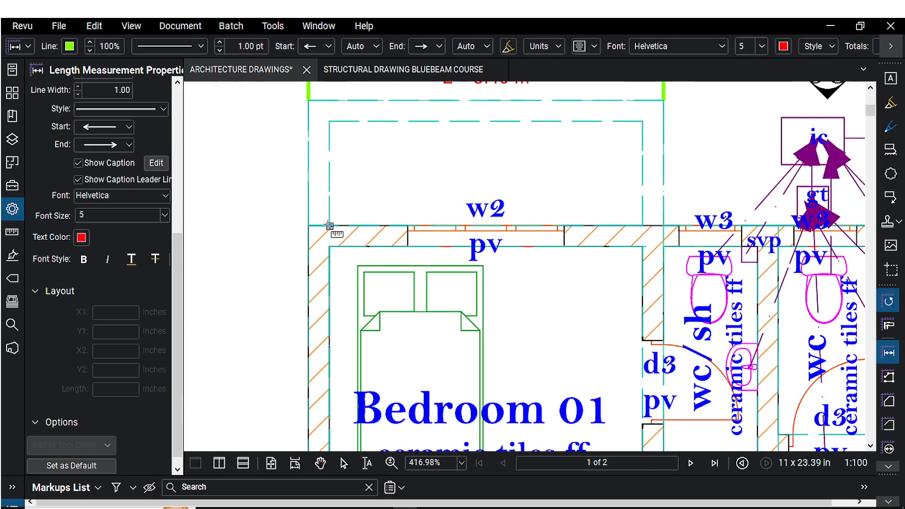
left_click(329, 184)
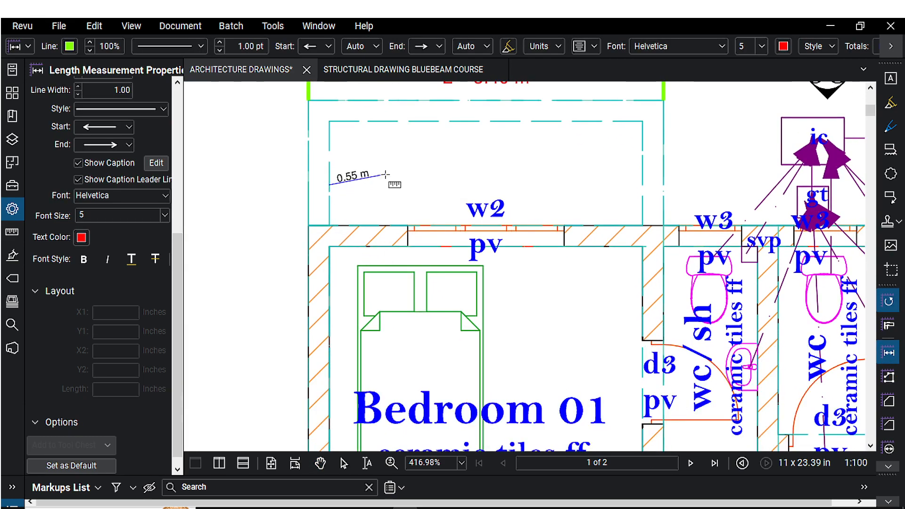
left_click(642, 196)
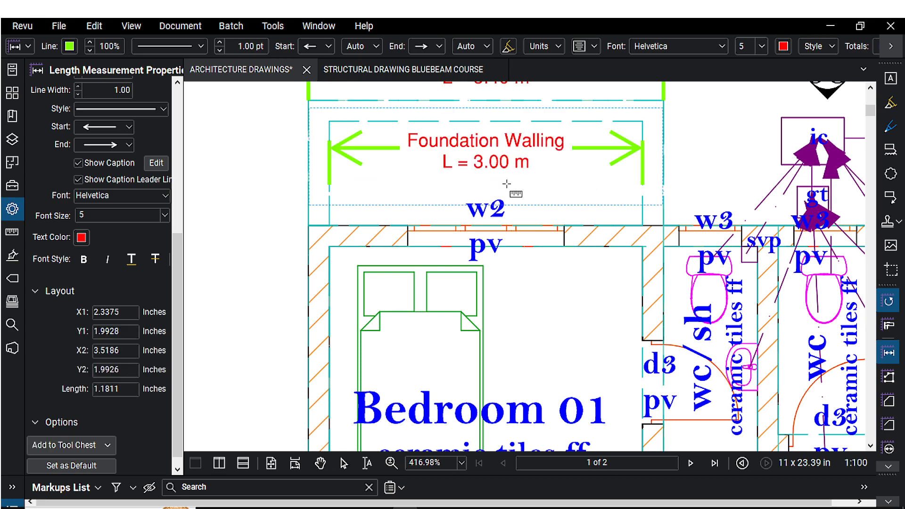
Zoom and pan around to compare the two Foundation Walling measurements.
left_click_drag(376, 159, 363, 231)
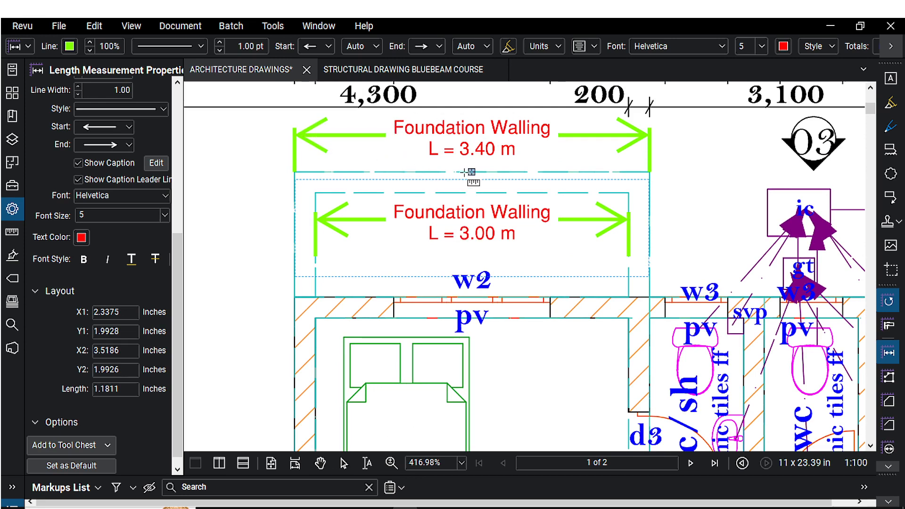
scroll(177, 293, "down", 1)
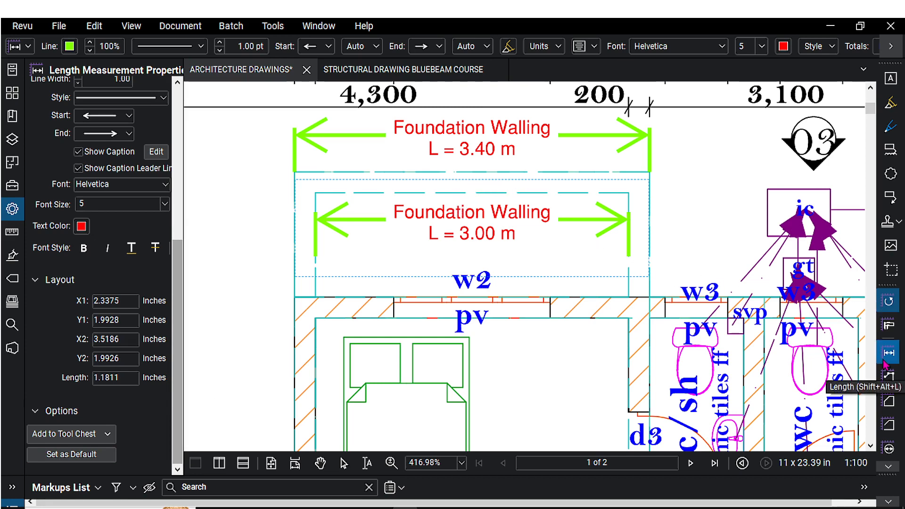
scroll(415, 298, "down", 3)
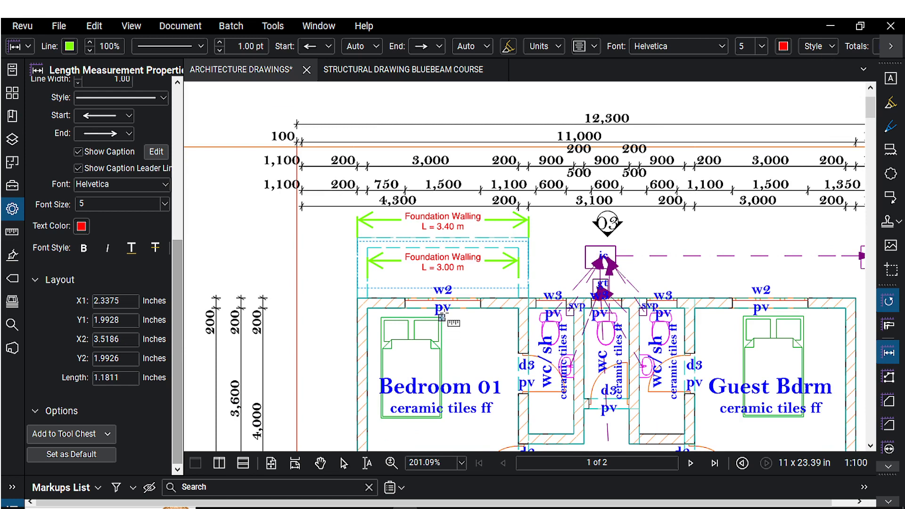
left_click_drag(443, 313, 441, 306)
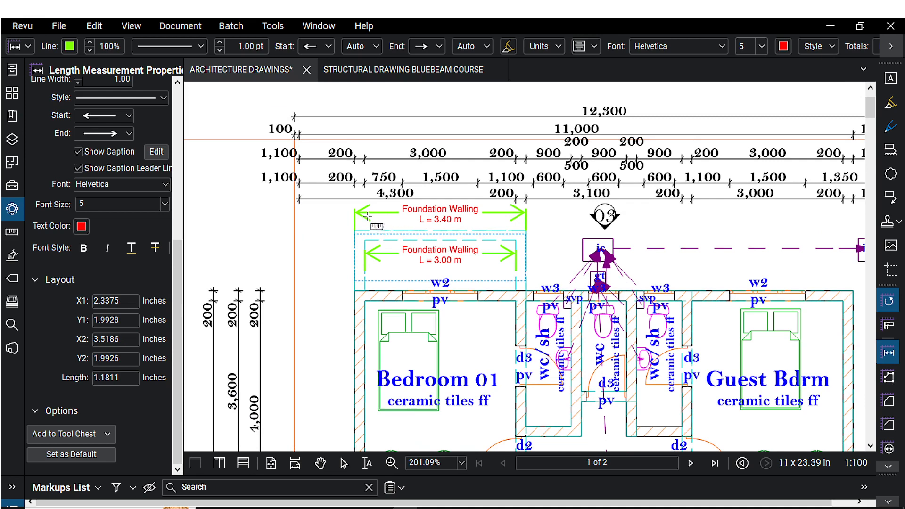
scroll(358, 213, "up", 2)
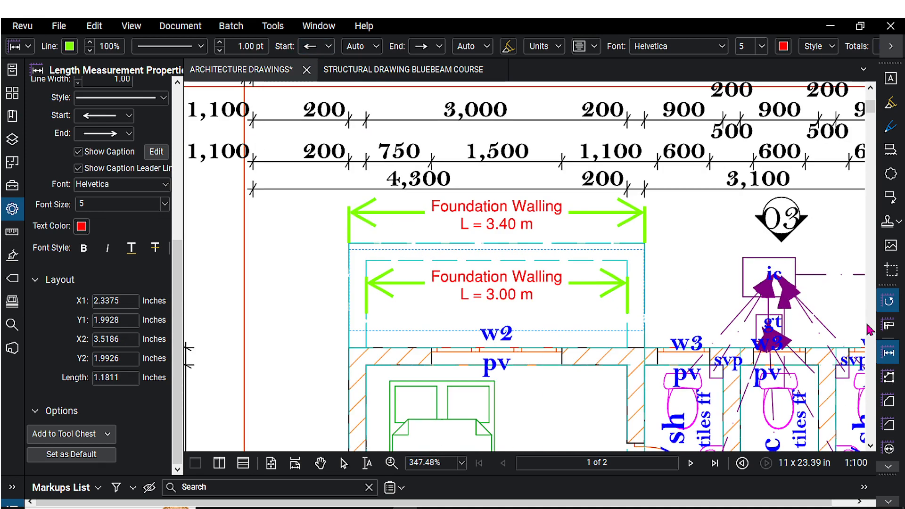
left_click_drag(387, 236, 385, 241)
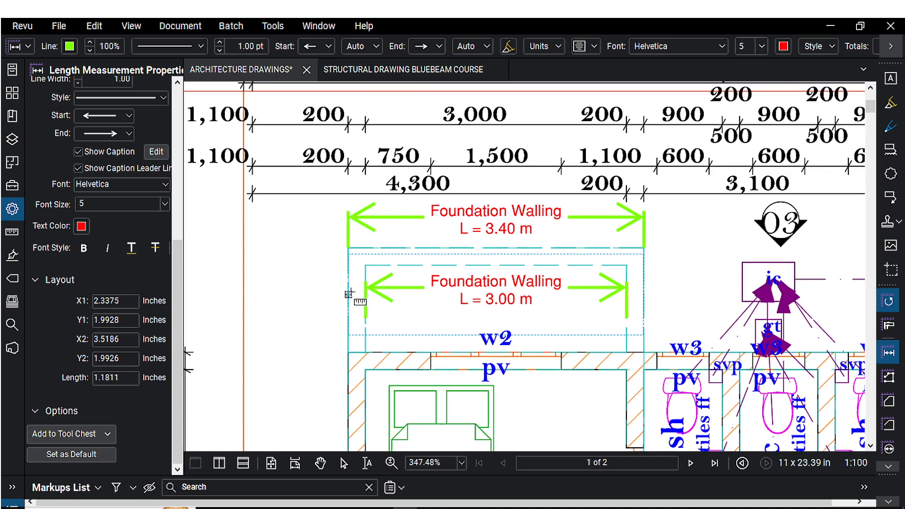
scroll(364, 283, "down", 2)
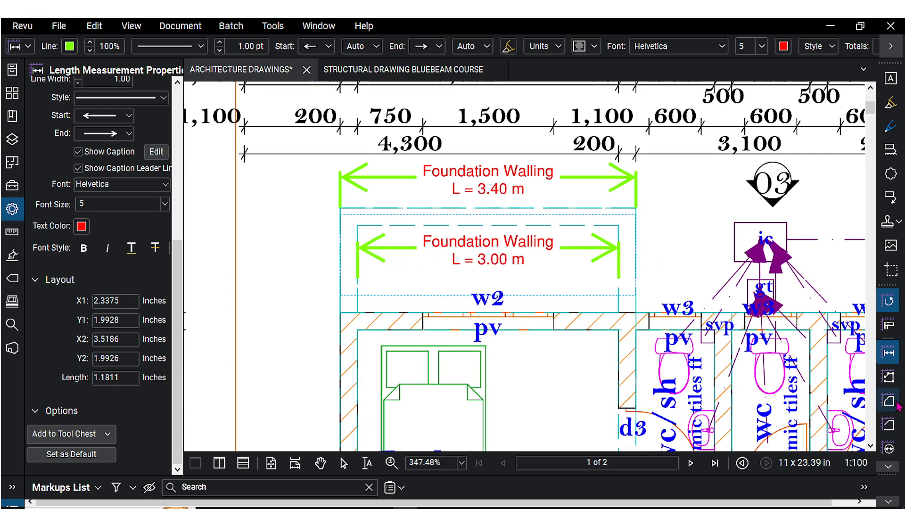
scroll(485, 349, "down", 3)
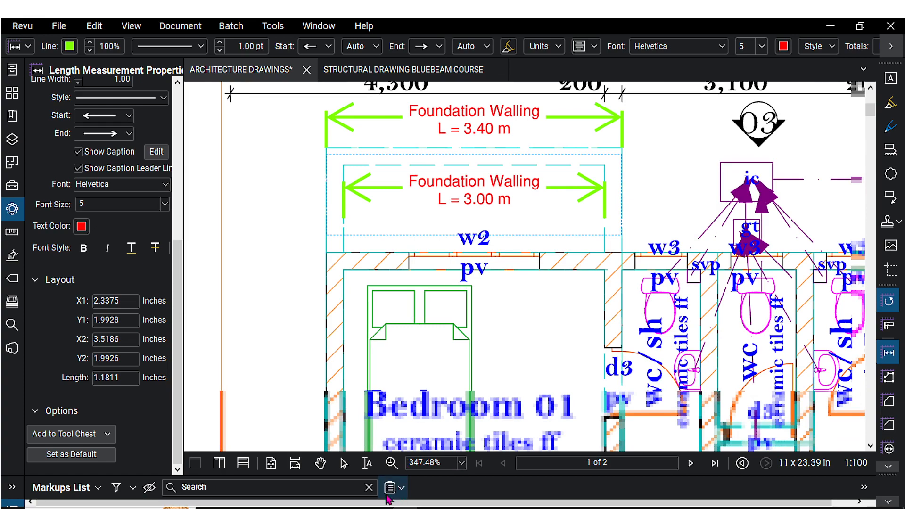